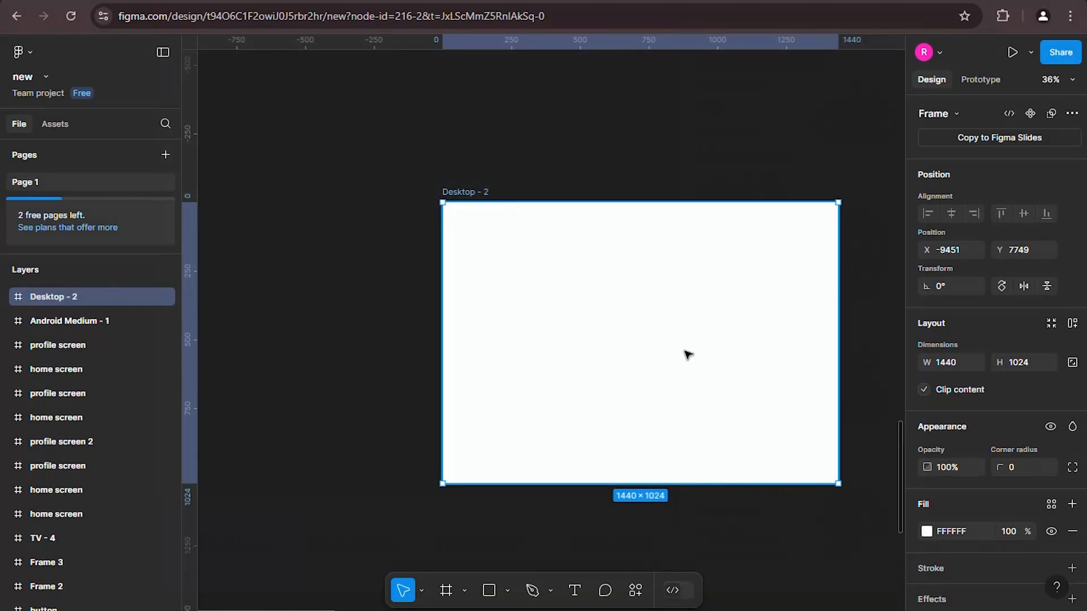
- Fill the Desktop - 2 frame with light blue, 00B2FF
{"action": "scroll", "coordinate": [733, 368], "scroll_direction": "up", "scroll_amount": 3}
{"action": "scroll", "coordinate": [955, 410], "scroll_direction": "down", "scroll_amount": 2}
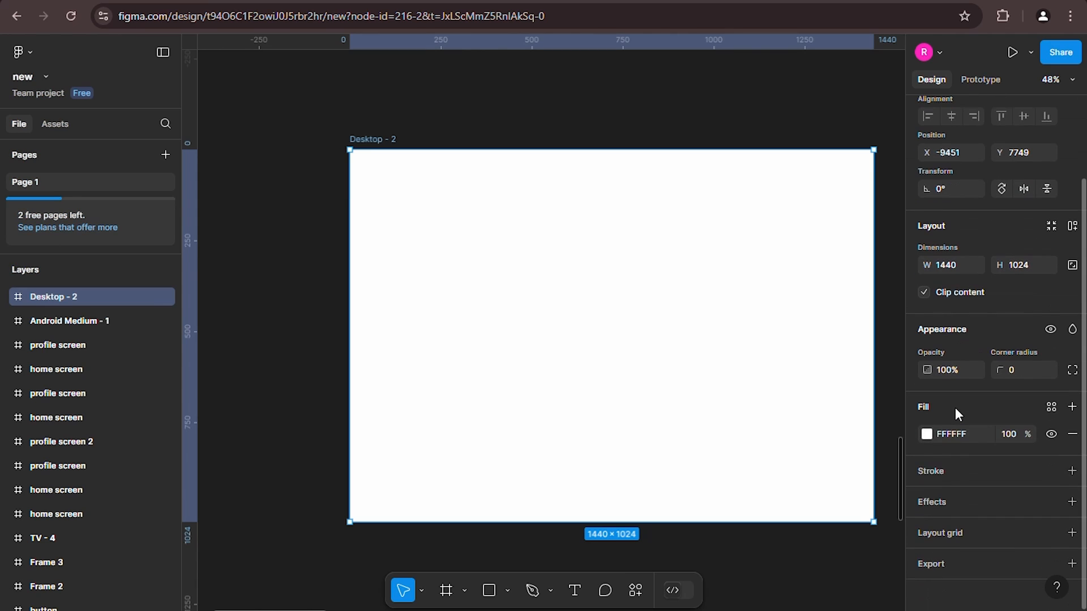
{"action": "left_click", "coordinate": [926, 435]}
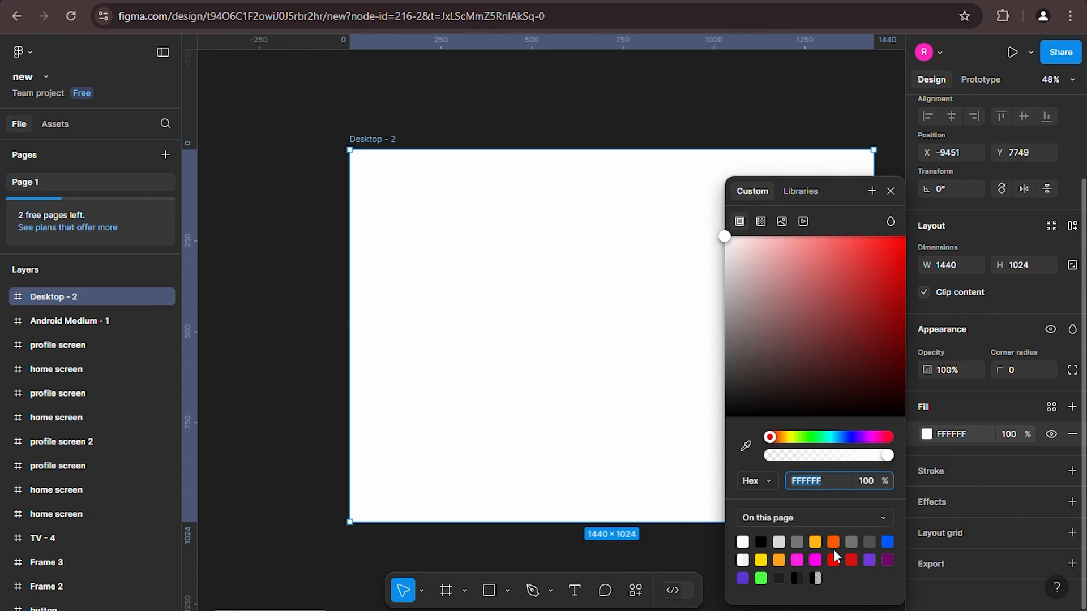
{"action": "left_click", "coordinate": [886, 542]}
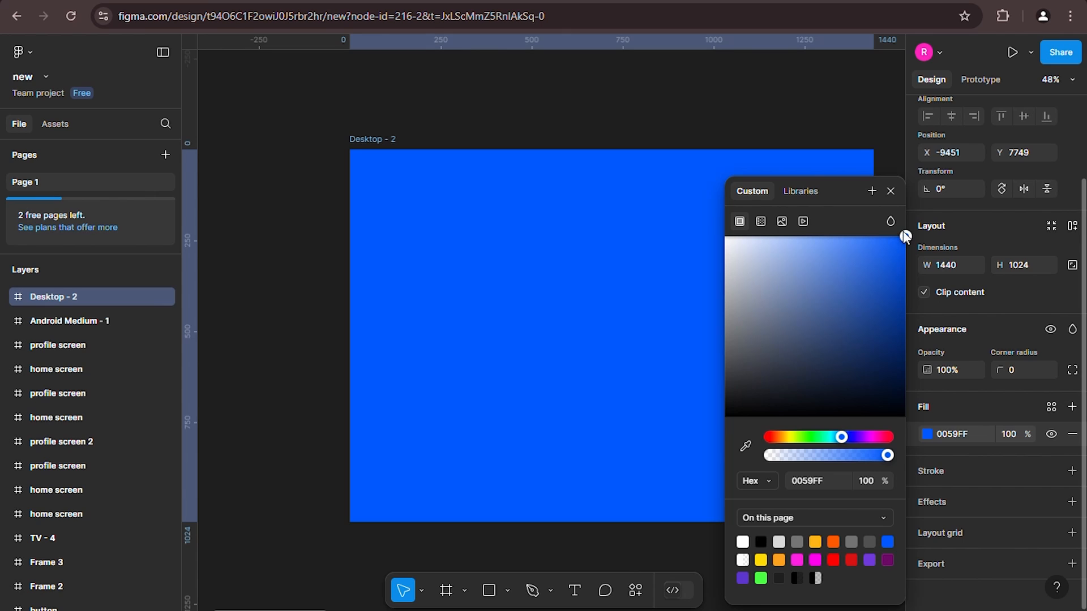
{"action": "left_click_drag", "start_coordinate": [843, 438], "coordinate": [835, 440]}
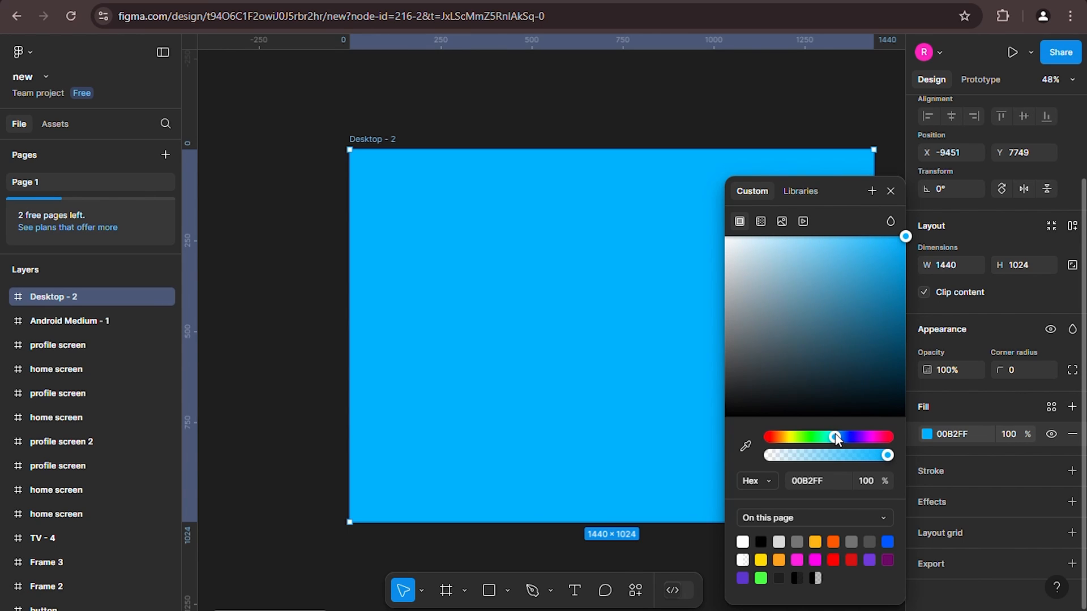
{"action": "left_click", "coordinate": [897, 191]}
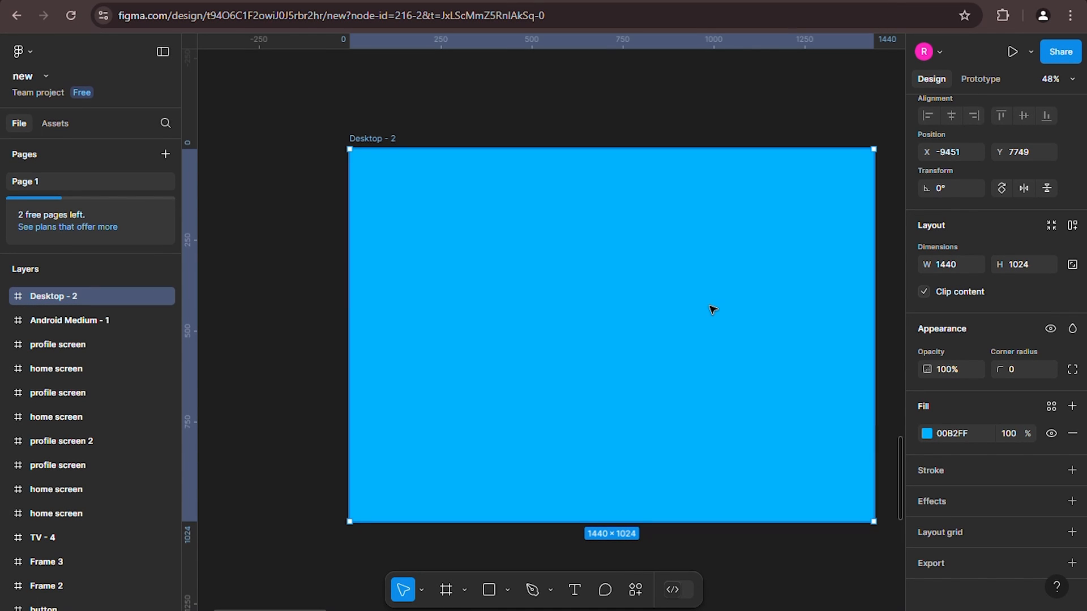
- Save the frame's blue fill as a color style named brand/primary with the description blue
{"action": "left_click", "coordinate": [927, 434]}
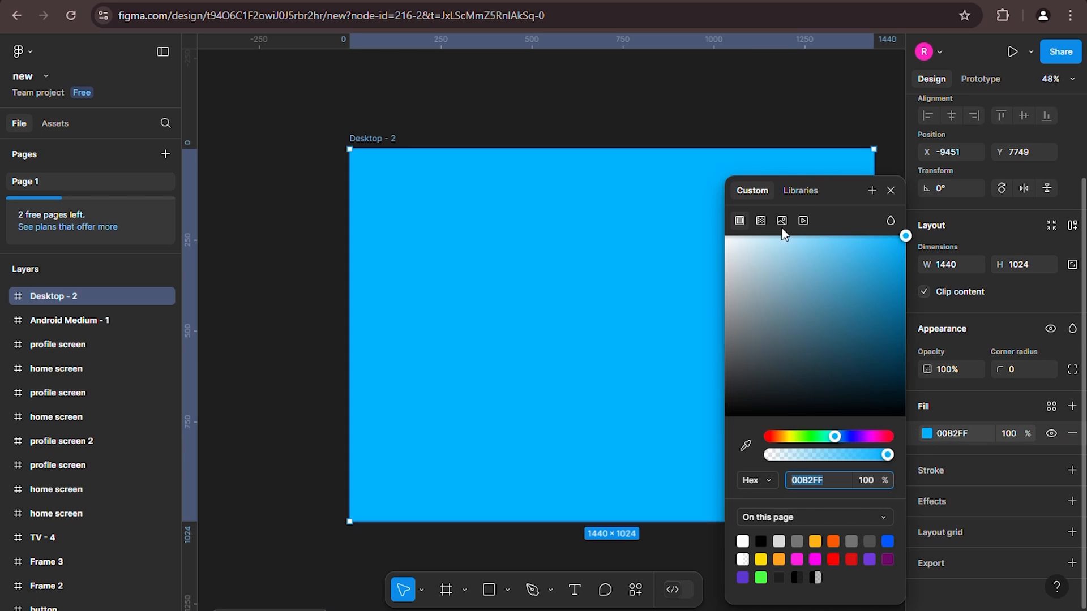
{"action": "left_click", "coordinate": [872, 190]}
{"action": "left_click", "coordinate": [516, 189]}
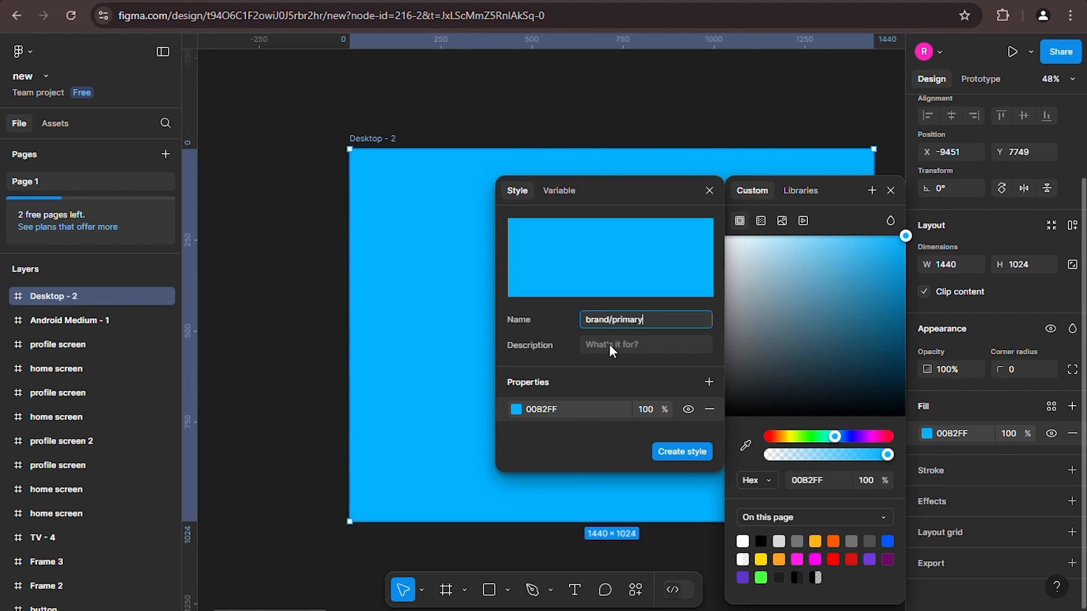
{"action": "left_click", "coordinate": [609, 344]}
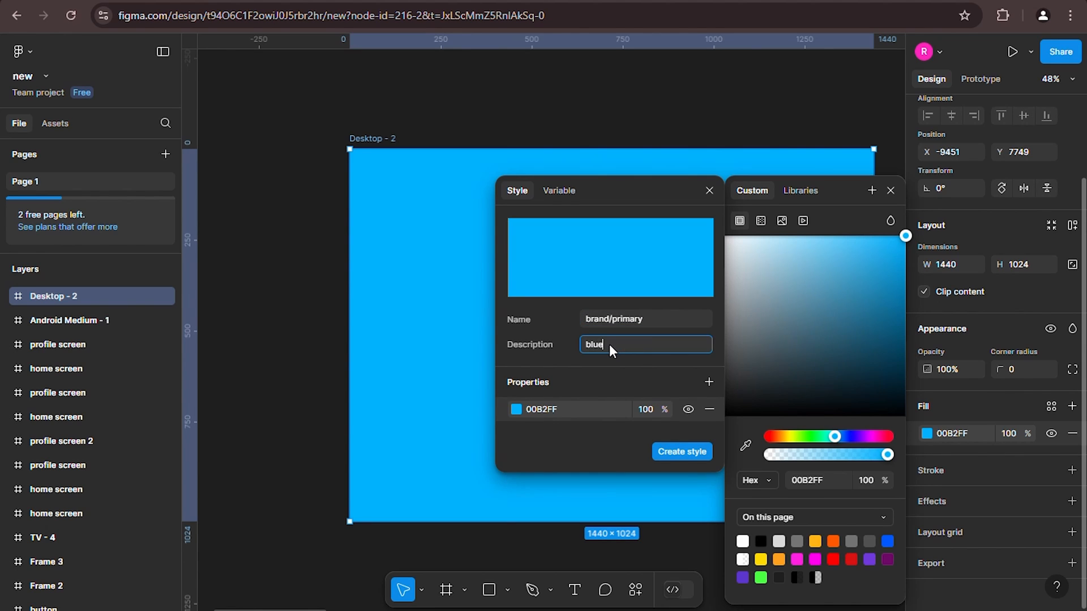
{"action": "left_click", "coordinate": [678, 455]}
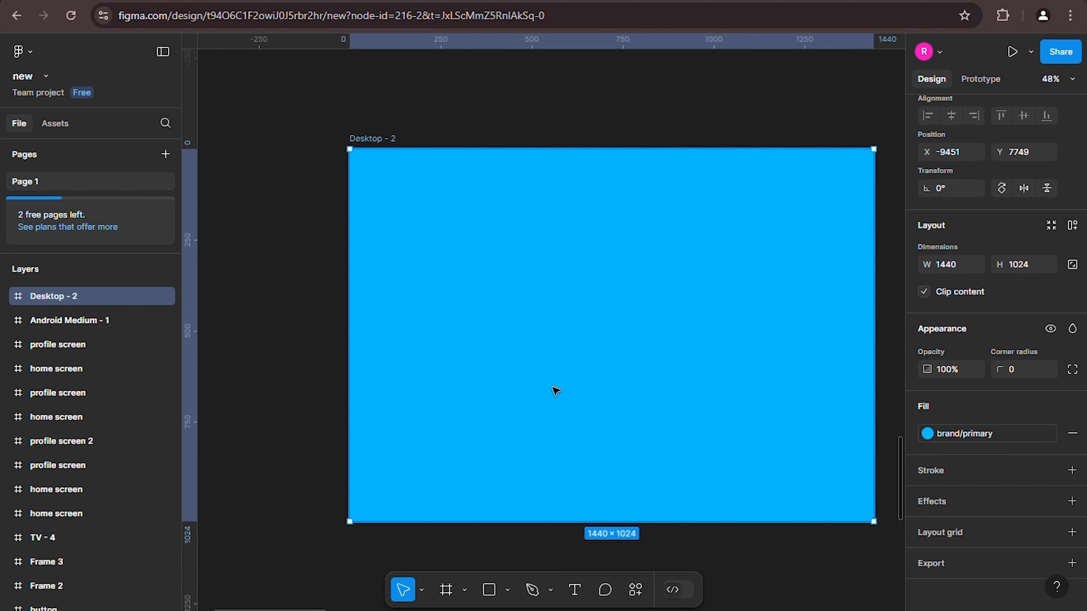
- Draw a rectangle about 763 × 529 in the middle of the Desktop - 2 frame and fill it with orange FFB429
{"action": "key", "text": "r"}
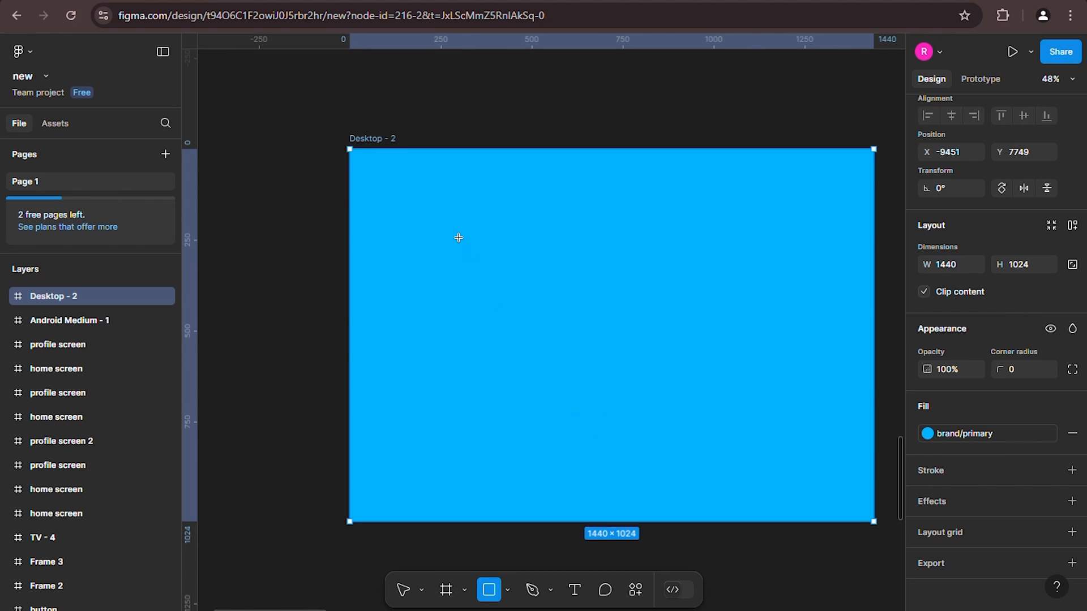
{"action": "left_click_drag", "start_coordinate": [447, 225], "coordinate": [739, 433]}
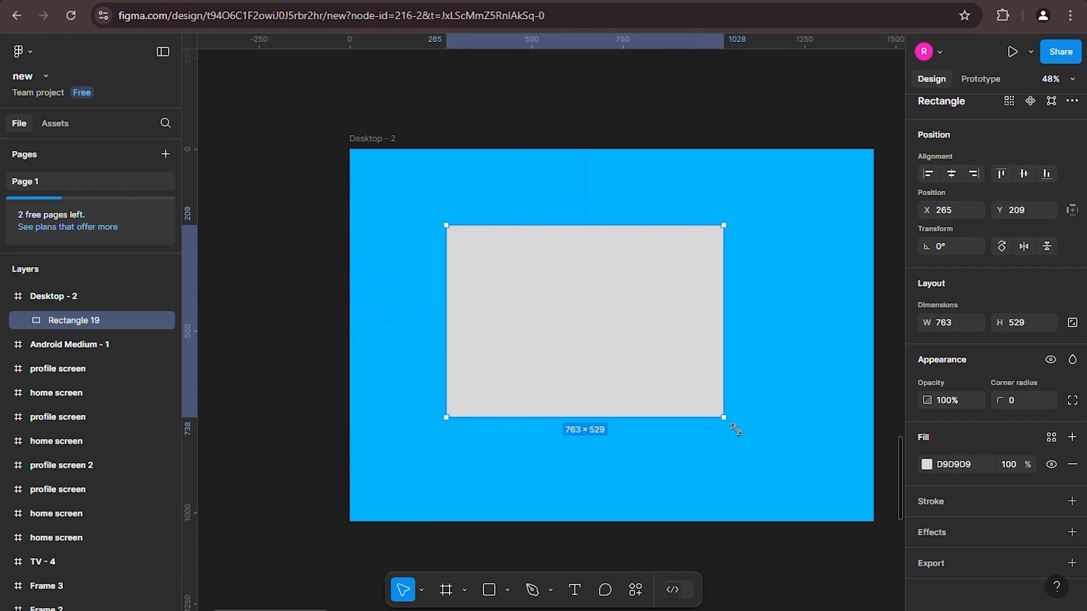
{"action": "left_click", "coordinate": [926, 465]}
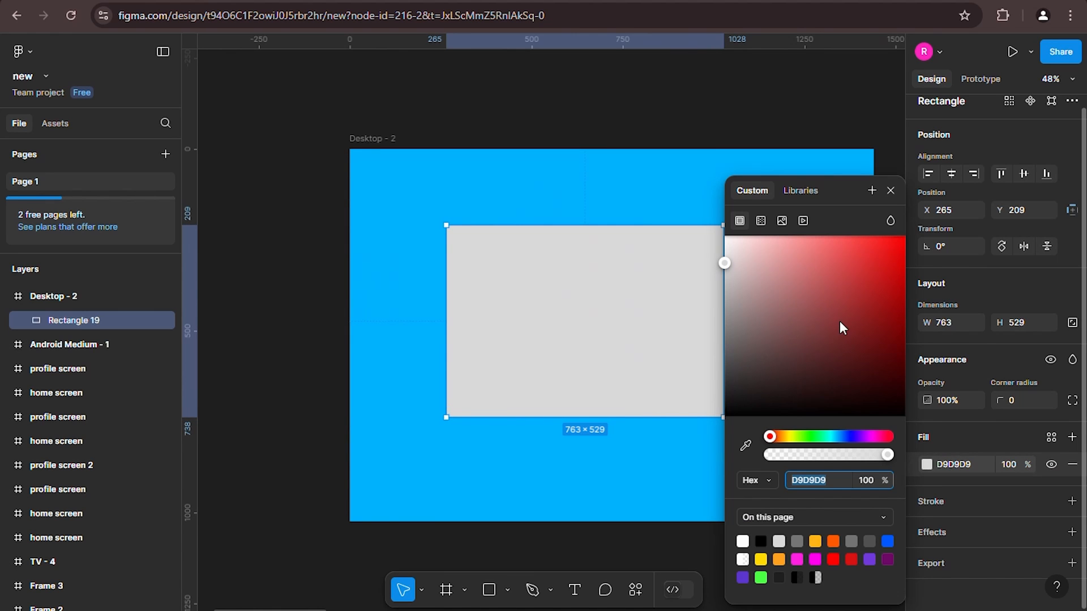
{"action": "left_click_drag", "start_coordinate": [775, 437], "coordinate": [783, 440]}
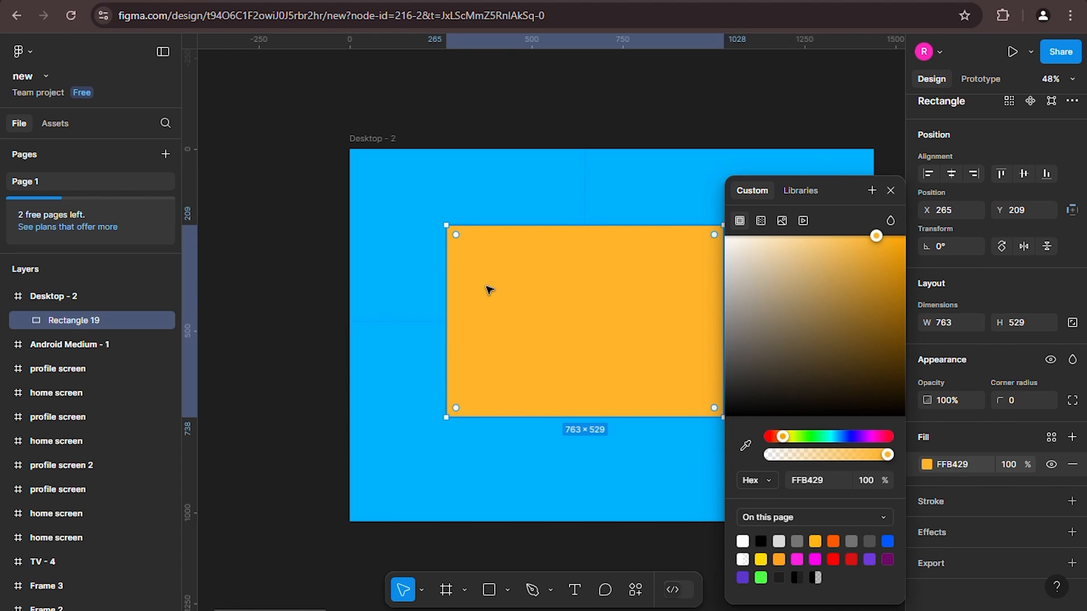
- Save the rectangle's orange fill as a color style named brand/secondary with the description orange
{"action": "left_click", "coordinate": [872, 190]}
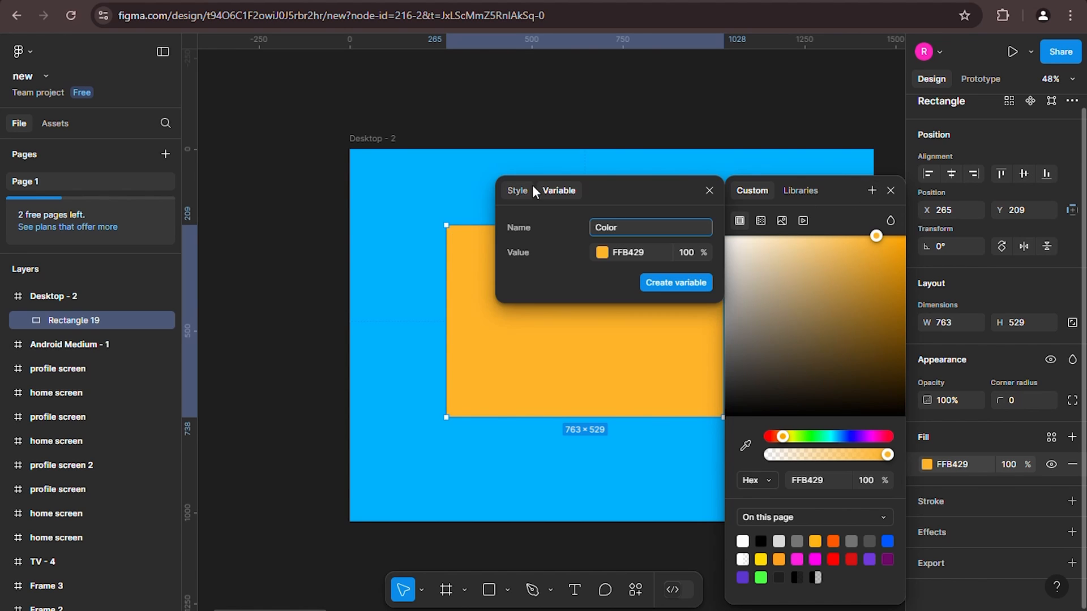
{"action": "left_click", "coordinate": [517, 190]}
{"action": "left_click", "coordinate": [607, 320]}
{"action": "type", "text": "brand"}
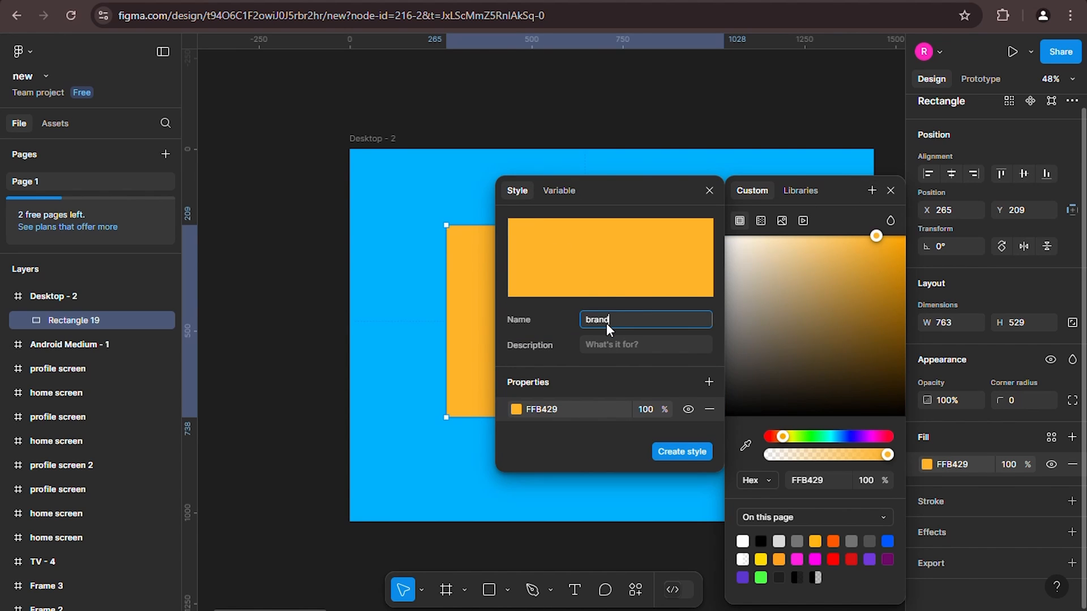
{"action": "type", "text": "/secondary"}
{"action": "left_click", "coordinate": [603, 344]}
{"action": "type", "text": "or"}
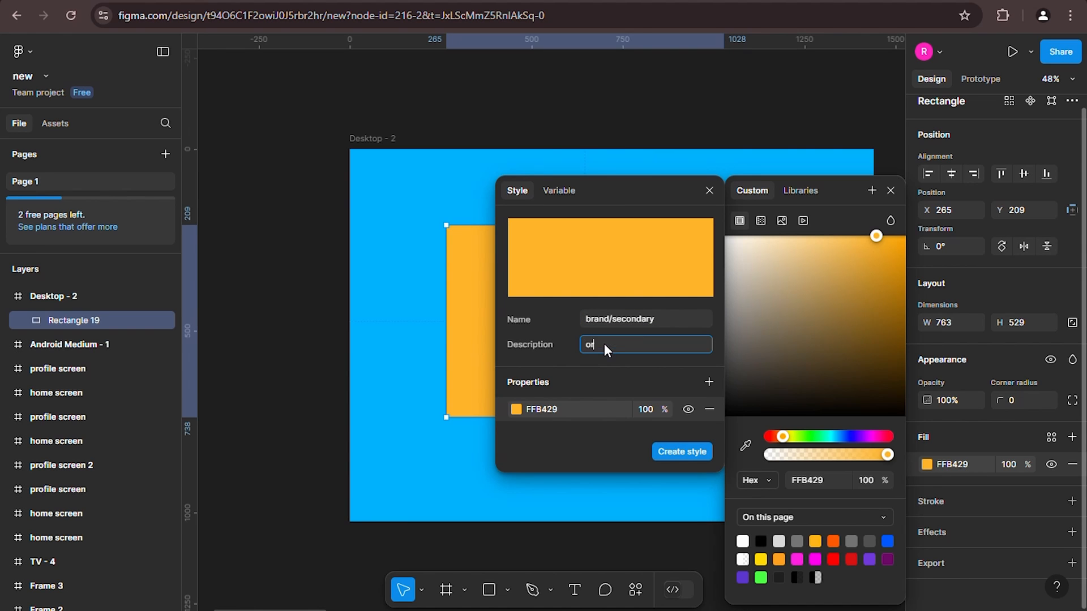
{"action": "type", "text": "ange"}
{"action": "left_click", "coordinate": [682, 451]}
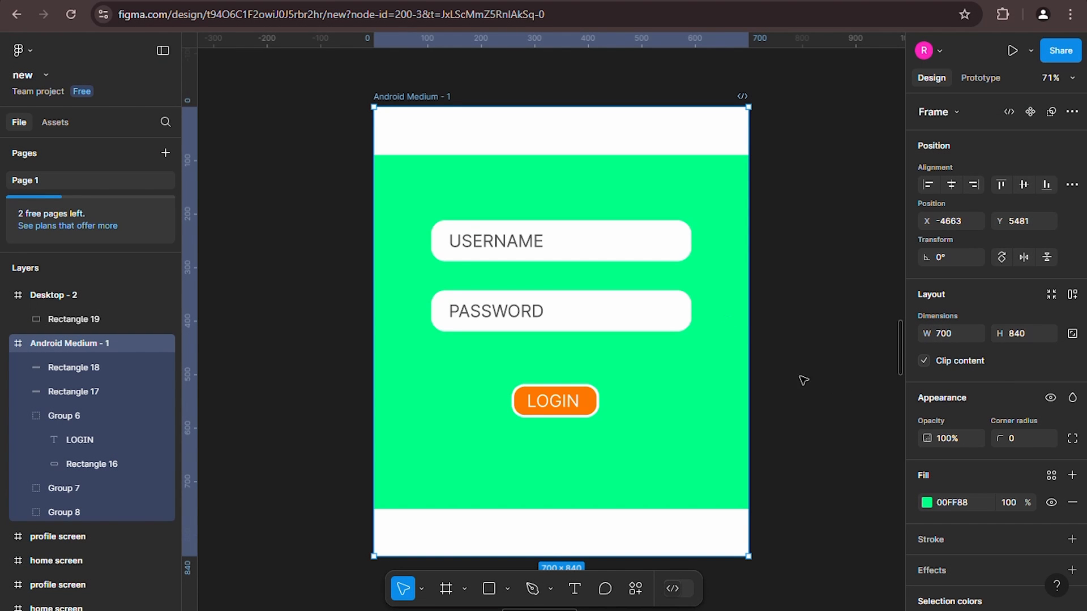
- Apply the brand/primary color style to the background of the Android Medium - 1 login screen frame
{"action": "left_click", "coordinate": [927, 502]}
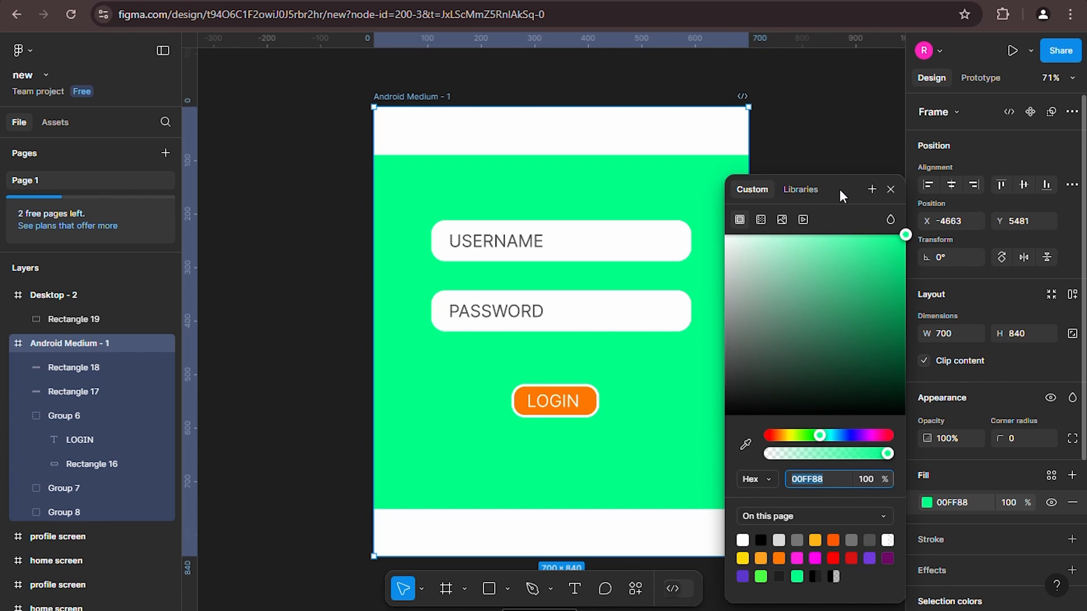
{"action": "left_click_drag", "start_coordinate": [840, 189], "coordinate": [800, 128]}
{"action": "left_click", "coordinate": [768, 128]}
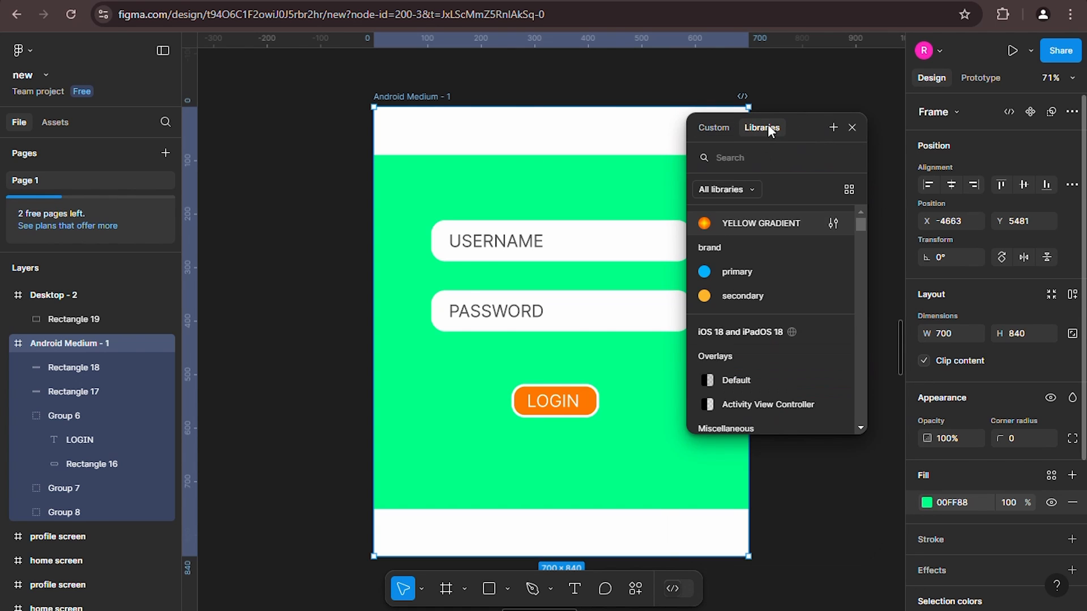
{"action": "left_click", "coordinate": [742, 272]}
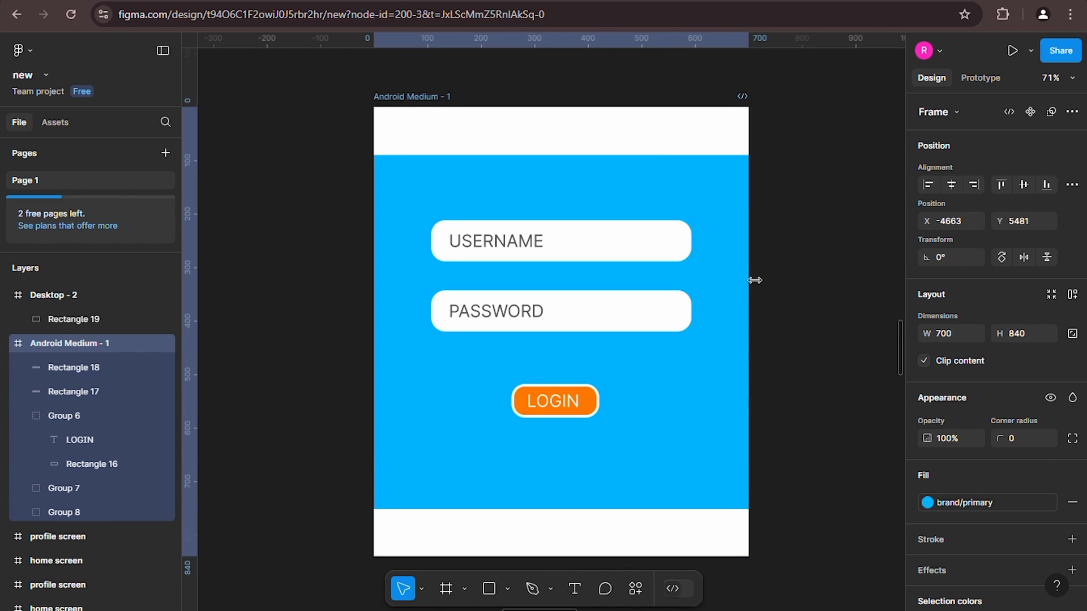
- Apply the brand/secondary color style to the fill of the LOGIN button's rectangle
{"action": "left_click", "coordinate": [571, 414]}
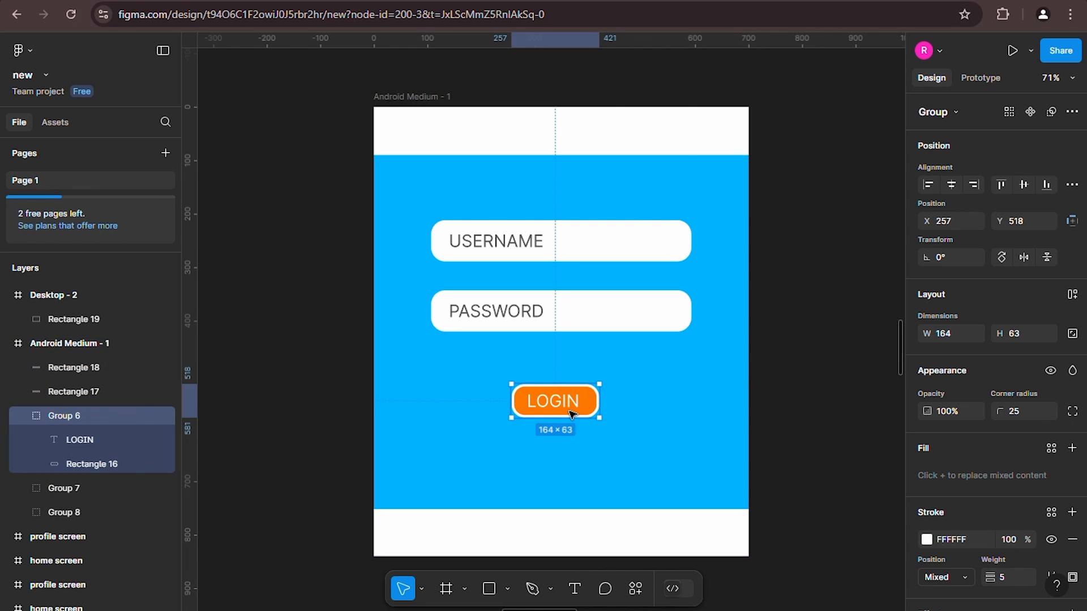
{"action": "left_click", "coordinate": [114, 461]}
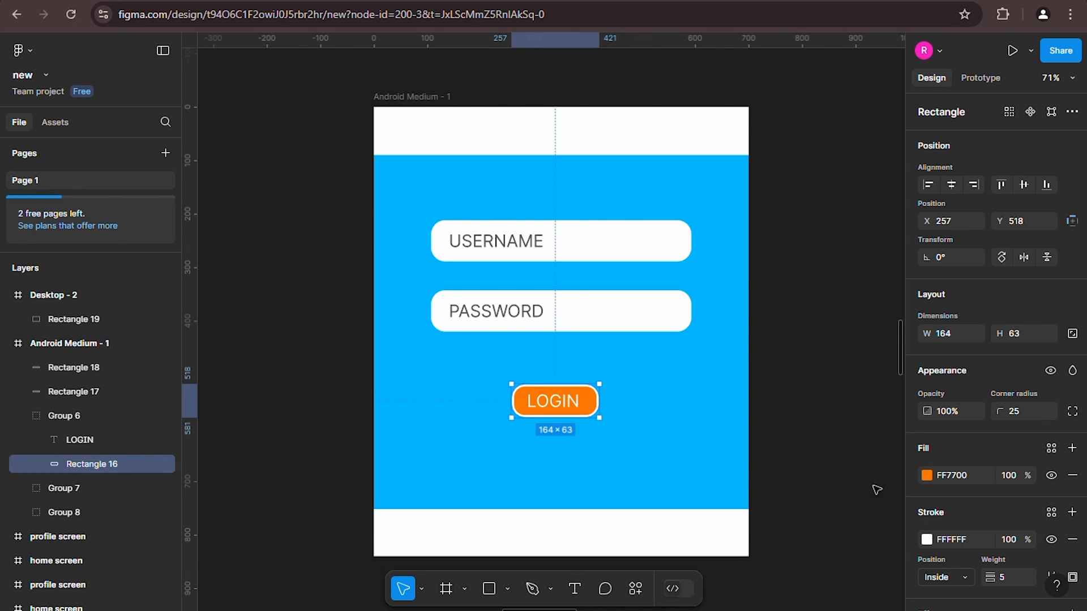
{"action": "left_click", "coordinate": [927, 476]}
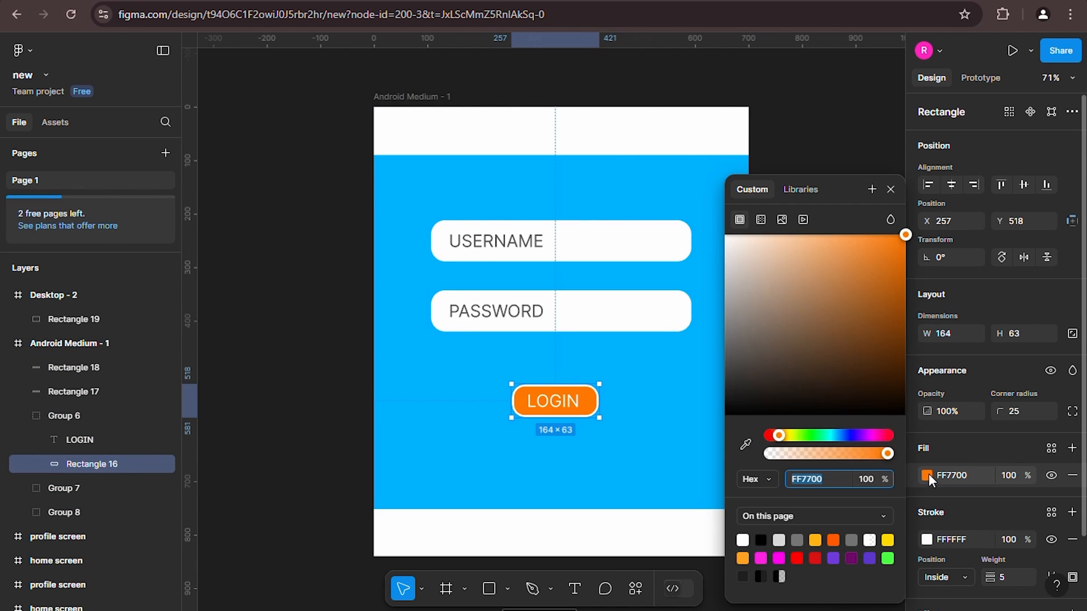
{"action": "left_click", "coordinate": [801, 190]}
{"action": "left_click_drag", "start_coordinate": [843, 183], "coordinate": [742, 125]}
{"action": "left_click", "coordinate": [688, 306]}
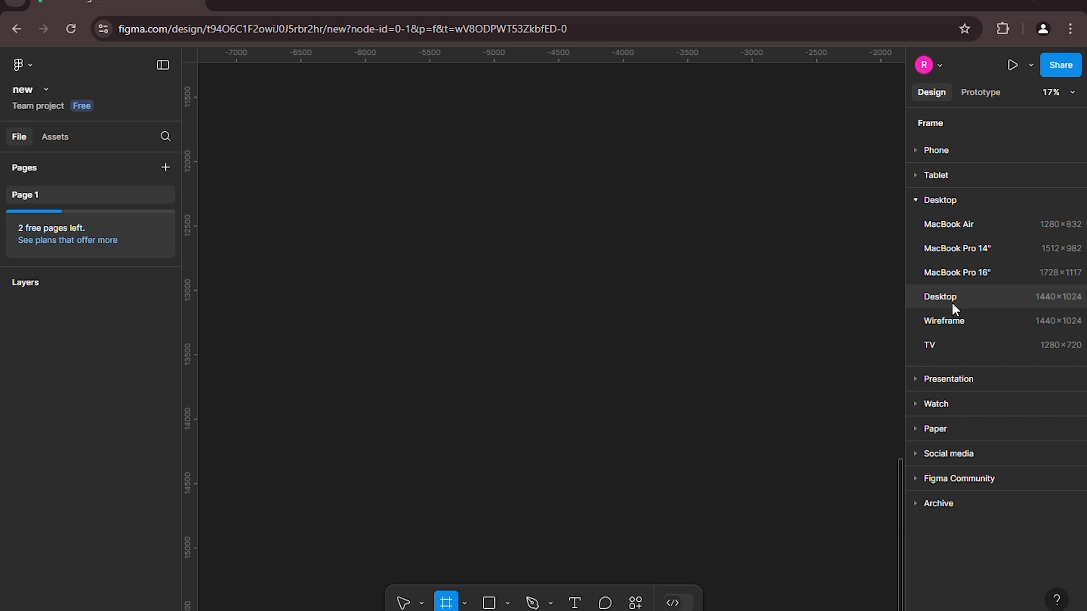
- Create a 1440 × 1024 Desktop frame and start a text layer in its upper-left area, undoing the mistyped text
{"action": "left_click", "coordinate": [952, 303]}
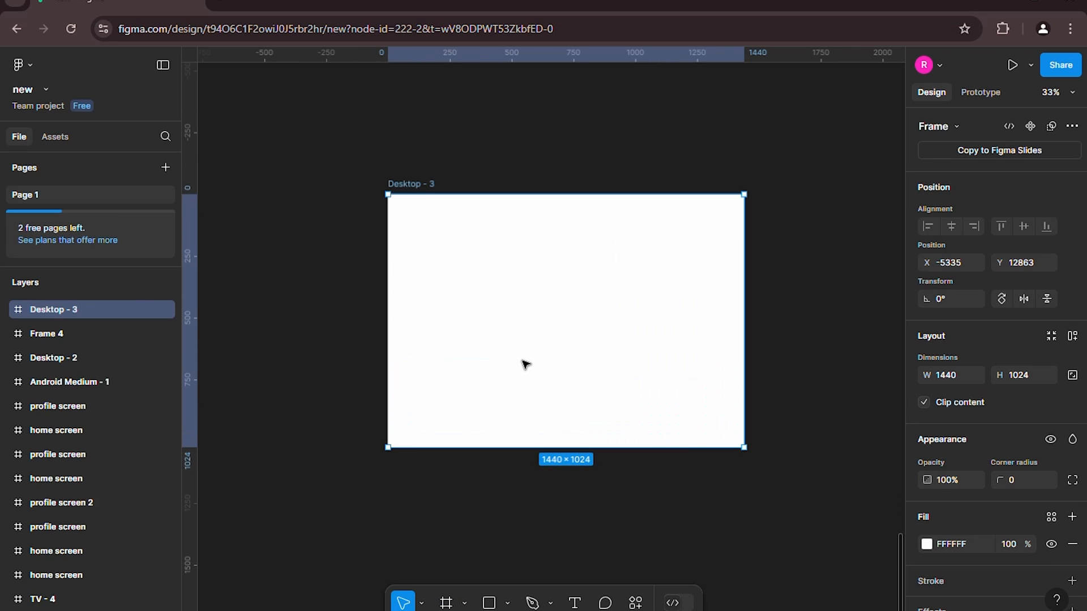
{"action": "key", "text": "t"}
{"action": "left_click", "coordinate": [446, 238]}
{"action": "type", "text": "WELCOME TOP"}
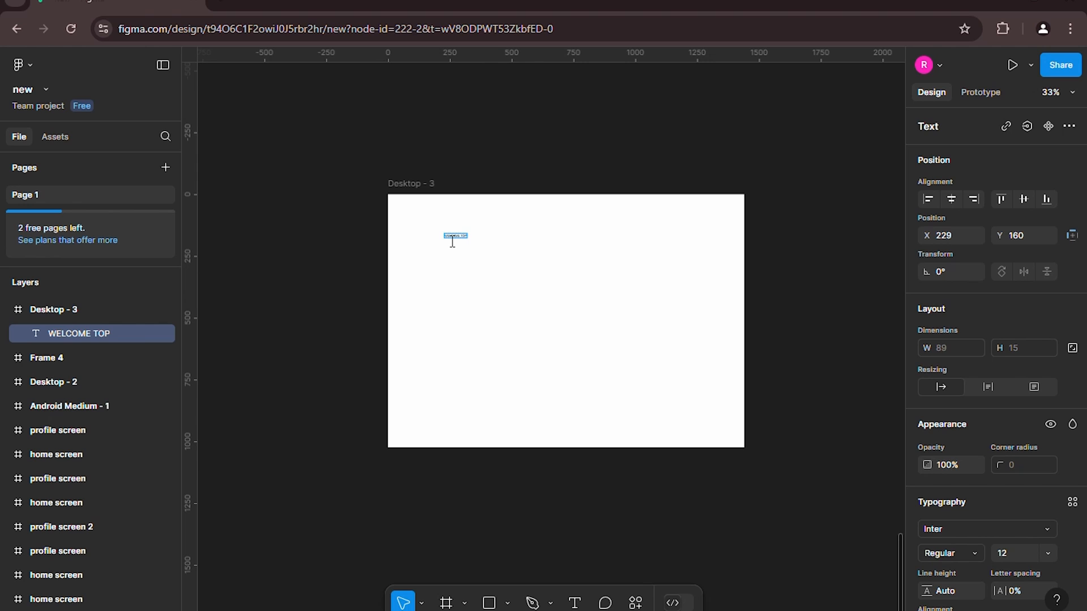
{"action": "key", "text": "ctrl+z"}
- Set the empty text layer's font to Jacques Francois and its size to 96
{"action": "scroll", "coordinate": [960, 283], "scroll_direction": "down", "scroll_amount": 4}
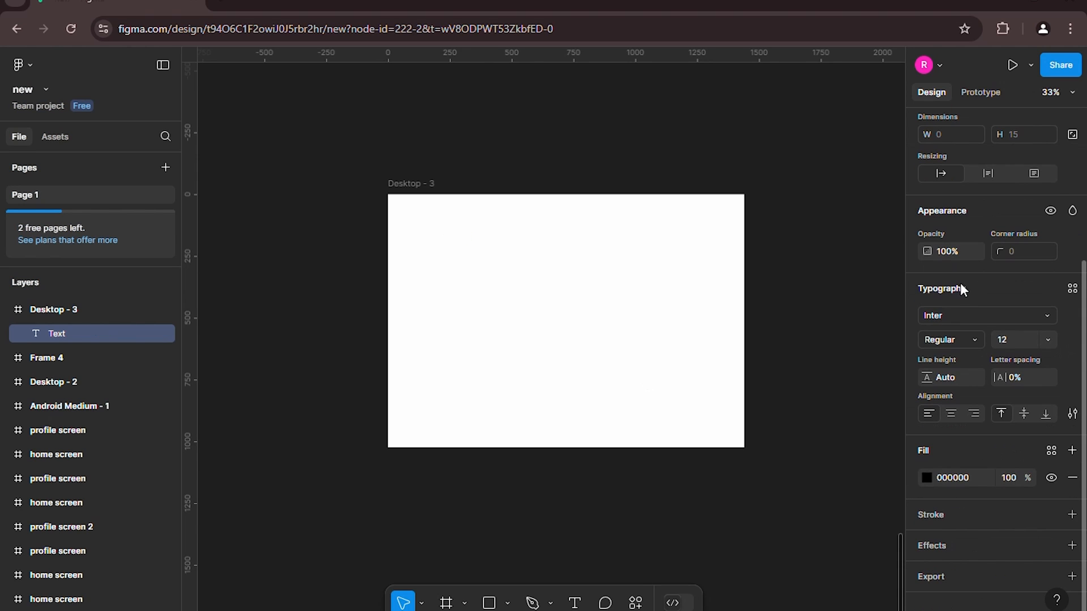
{"action": "left_click", "coordinate": [965, 314]}
{"action": "scroll", "coordinate": [770, 470], "scroll_direction": "down", "scroll_amount": 3}
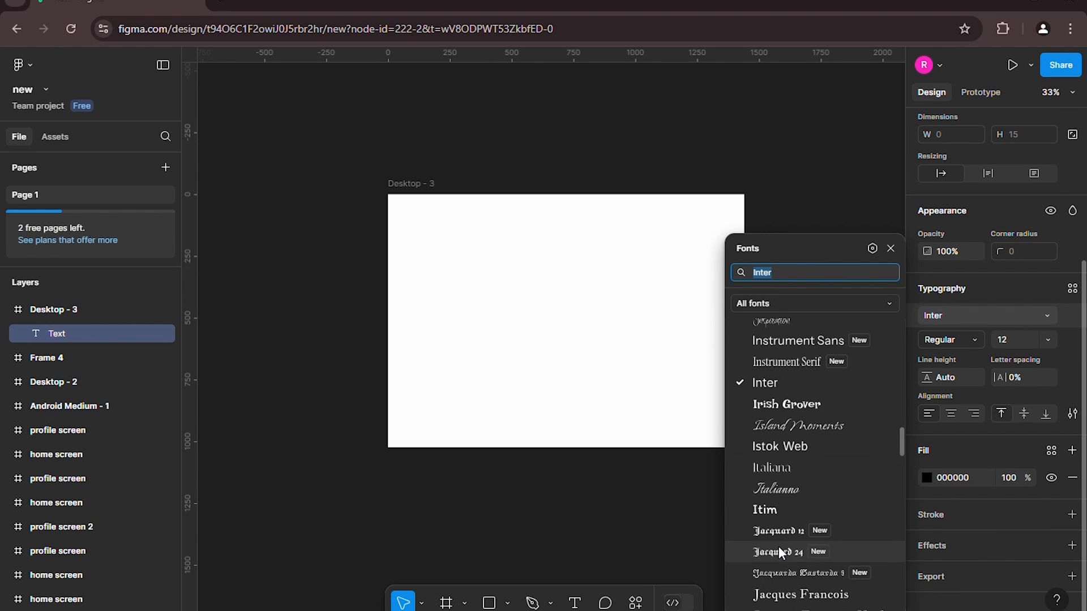
{"action": "left_click", "coordinate": [781, 589]}
{"action": "left_click", "coordinate": [1048, 339]}
{"action": "left_click", "coordinate": [1033, 503]}
{"action": "left_click", "coordinate": [959, 339]}
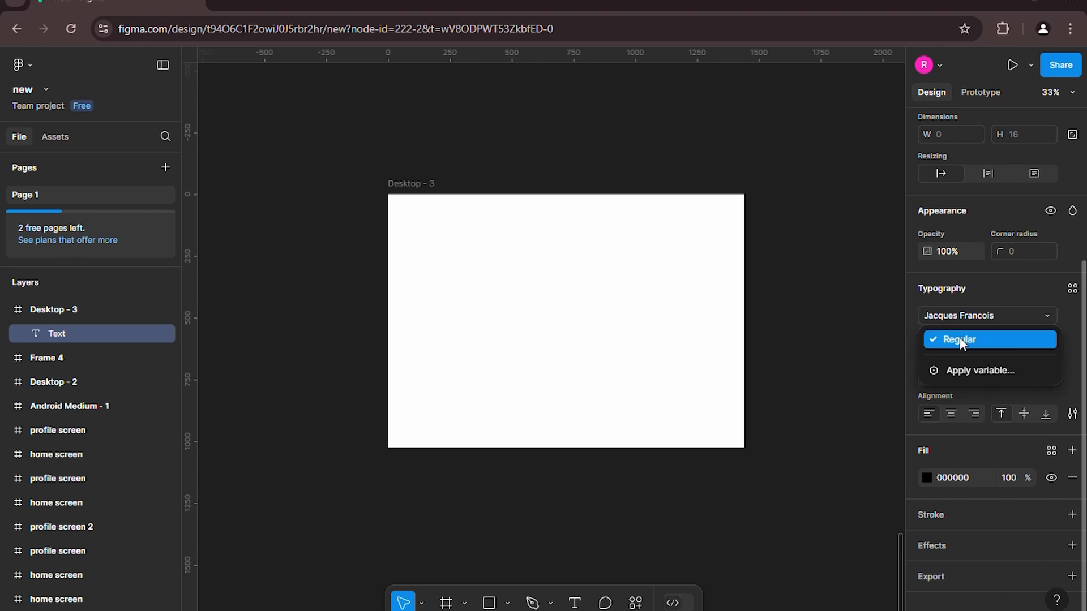
- Change the text layer's font to Inter and its weight to Bold
{"action": "left_click", "coordinate": [983, 314]}
{"action": "scroll", "coordinate": [789, 378], "scroll_direction": "up", "scroll_amount": 2}
{"action": "left_click", "coordinate": [788, 395]}
{"action": "left_click", "coordinate": [957, 340]}
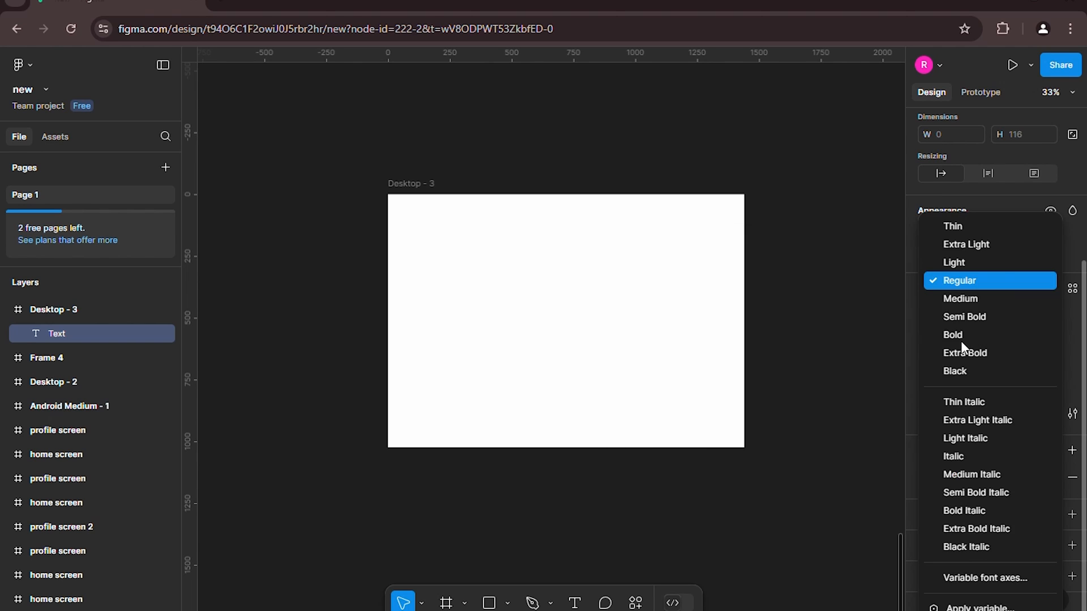
{"action": "left_click", "coordinate": [957, 338]}
- Enter the heading WELCOME TO OUR PRODUCT, with PRODUCT on a second line, and center-align the text
{"action": "type", "text": "T"}
{"action": "key", "text": "BackSpace"}
{"action": "type", "text": "WELCOME TO OUR"}
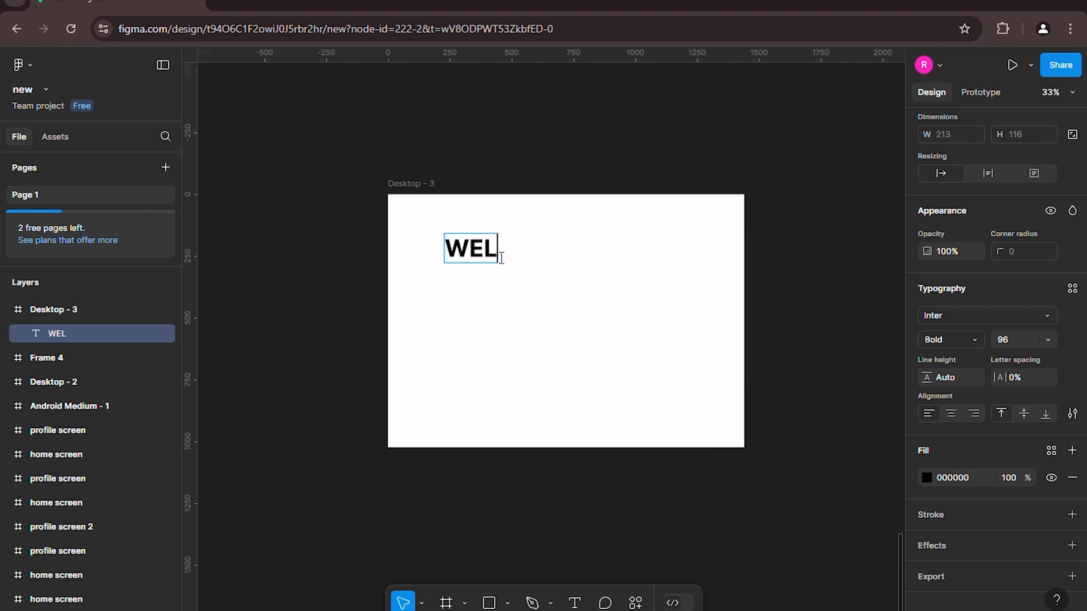
{"action": "key", "text": "Return"}
{"action": "type", "text": "PRODUCT"}
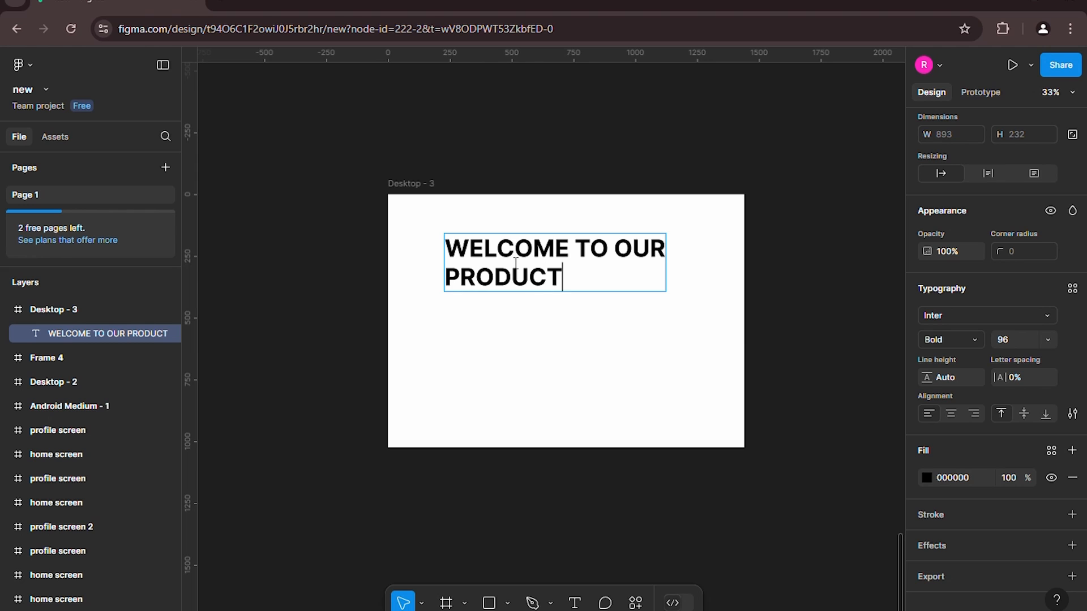
{"action": "left_click", "coordinate": [952, 414]}
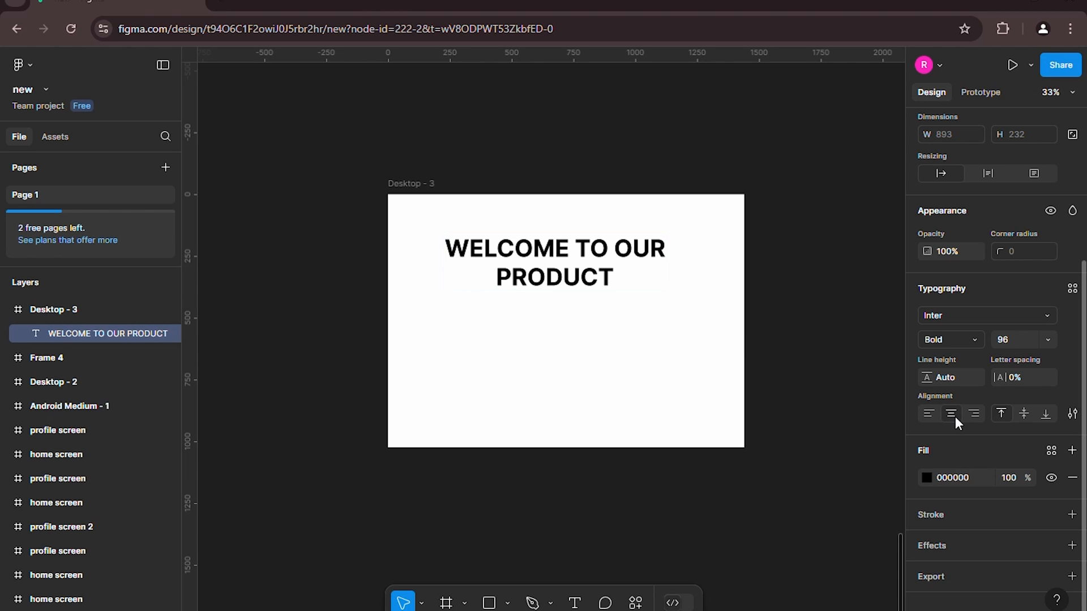
- Try a line height of 1.5 on the WELCOME TO OUR PRODUCT heading
{"action": "left_click", "coordinate": [946, 374]}
{"action": "type", "text": "1.5"}
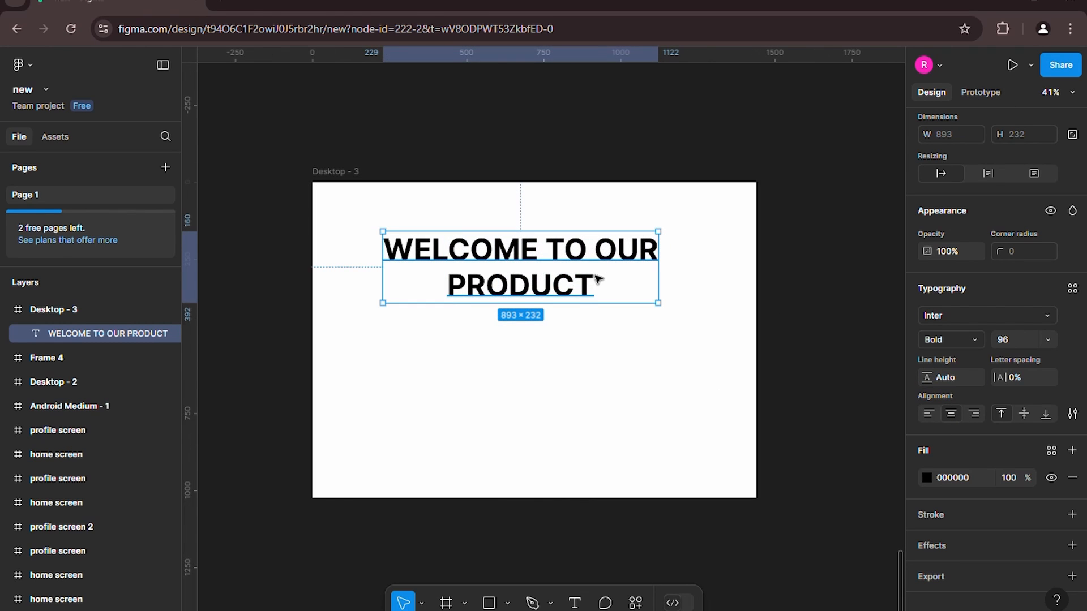
- Save the WELCOME TO OUR PRODUCT text's formatting as a text style named hEADING 1 with the description BOLD
{"action": "double_click", "coordinate": [598, 279]}
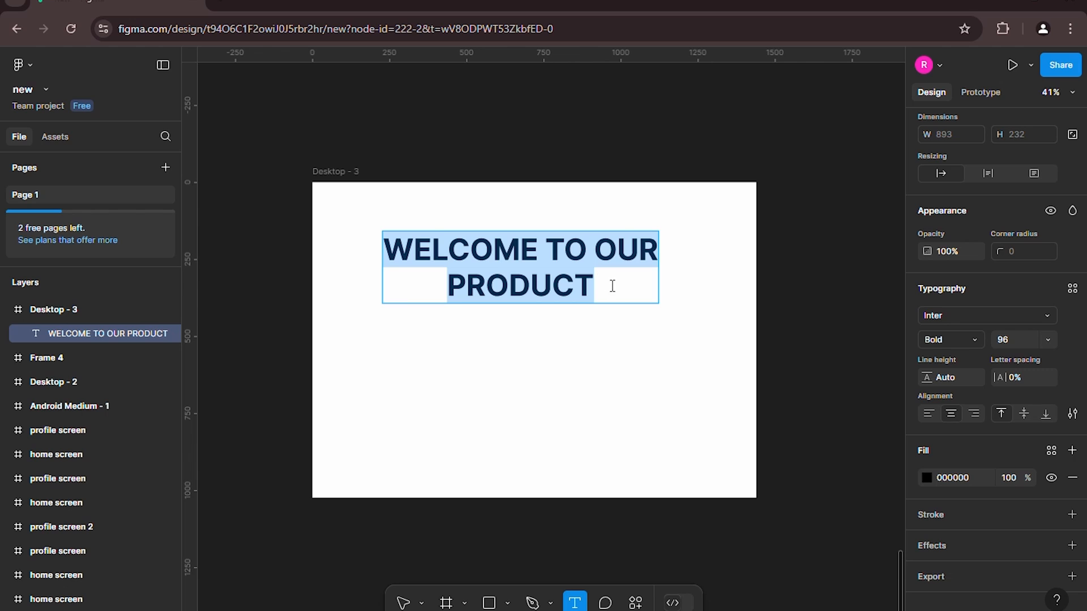
{"action": "left_click", "coordinate": [1073, 289]}
{"action": "left_click_drag", "start_coordinate": [826, 351], "coordinate": [705, 226]}
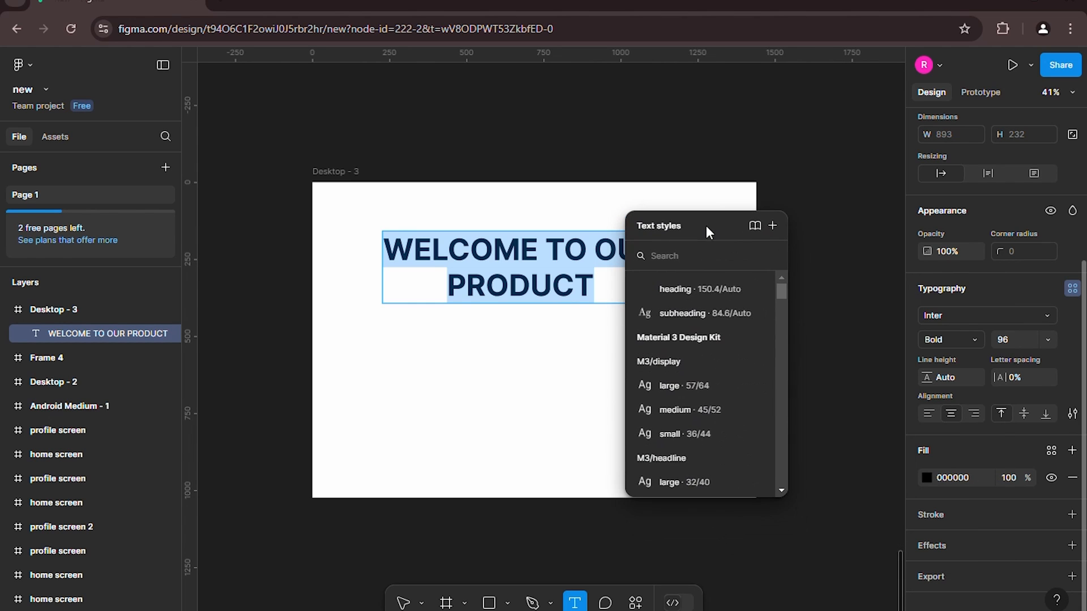
{"action": "left_click", "coordinate": [772, 225]}
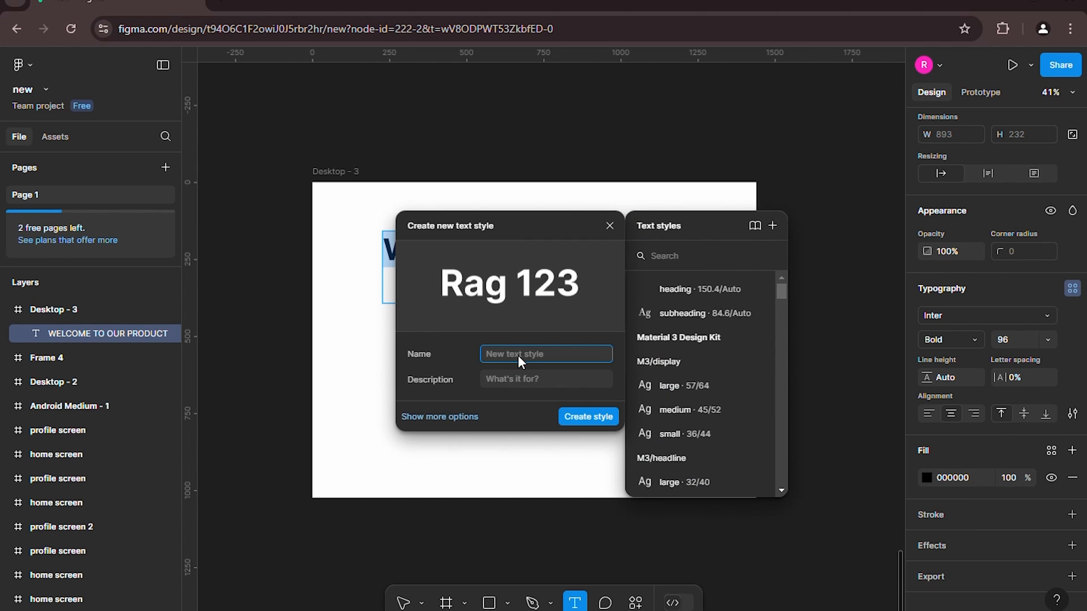
{"action": "type", "text": "hEADING 1"}
{"action": "left_click", "coordinate": [501, 372]}
{"action": "type", "text": "BOLD"}
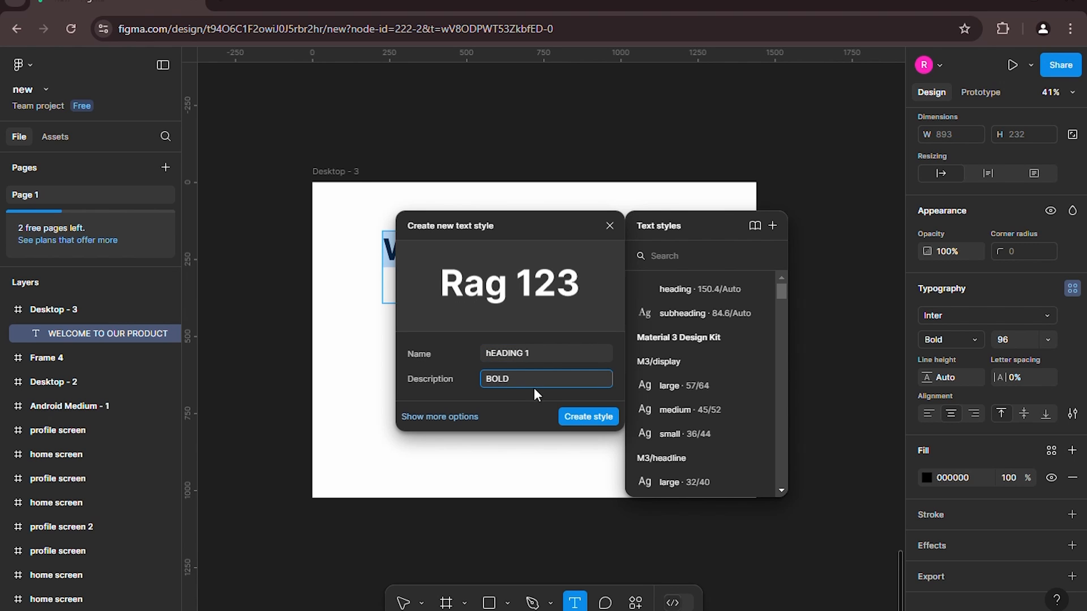
{"action": "left_click", "coordinate": [599, 420]}
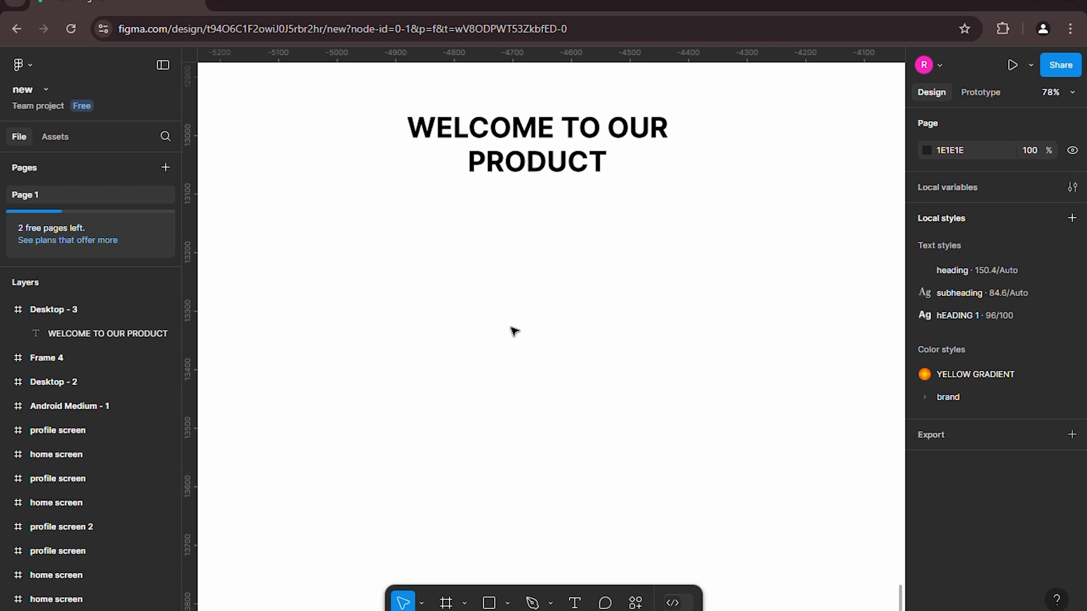
- Start a text layer below the WELCOME TO OUR PRODUCT heading with its font size set to 24
{"action": "key", "text": "t"}
{"action": "left_click", "coordinate": [443, 264]}
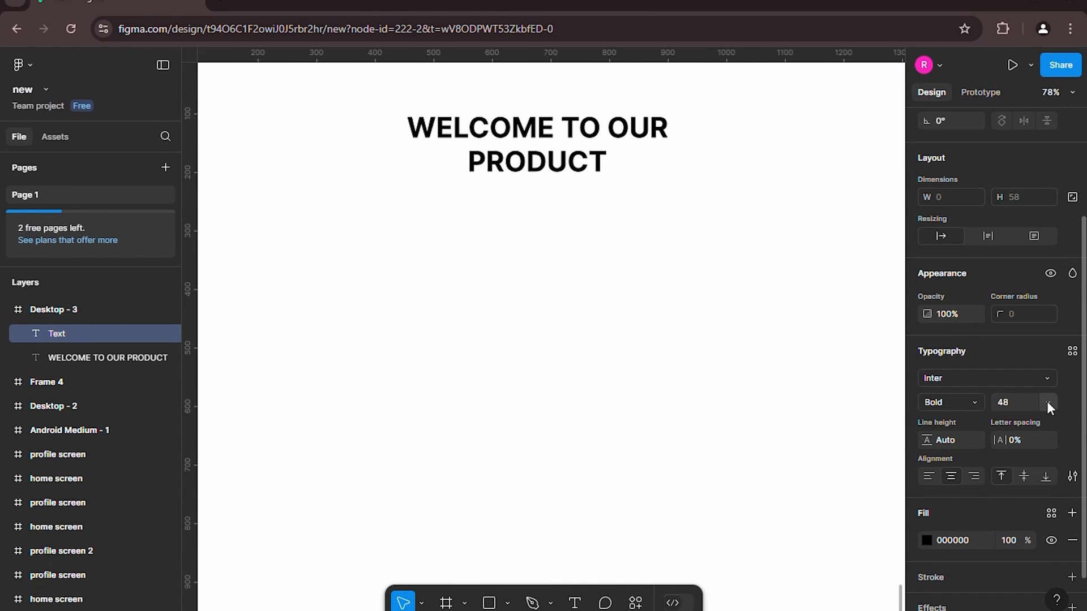
{"action": "left_click", "coordinate": [1047, 402]}
{"action": "left_click", "coordinate": [1021, 334]}
- Enter SUB HEADING in the new text layer and center it beneath the main heading
{"action": "type", "text": "sU"}
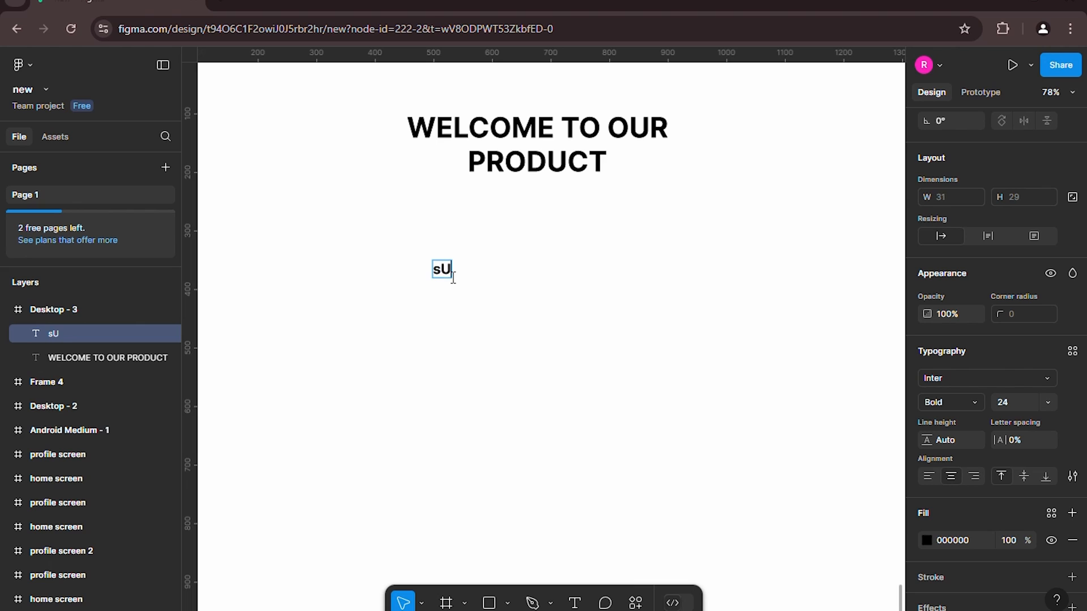
{"action": "type", "text": "B"}
{"action": "key", "text": "BackSpace"}
{"action": "key", "text": "BackSpace"}
{"action": "key", "text": "BackSpace"}
{"action": "type", "text": "SUB HEADIN"}
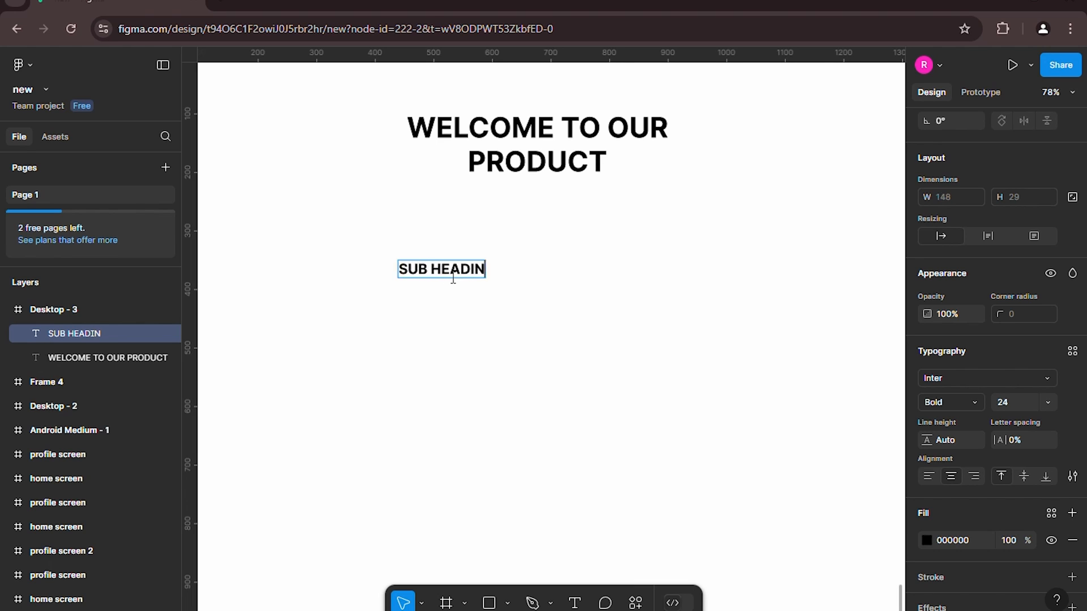
{"action": "type", "text": "G"}
{"action": "key", "text": "Escape"}
{"action": "left_click_drag", "start_coordinate": [456, 277], "coordinate": [547, 272]}
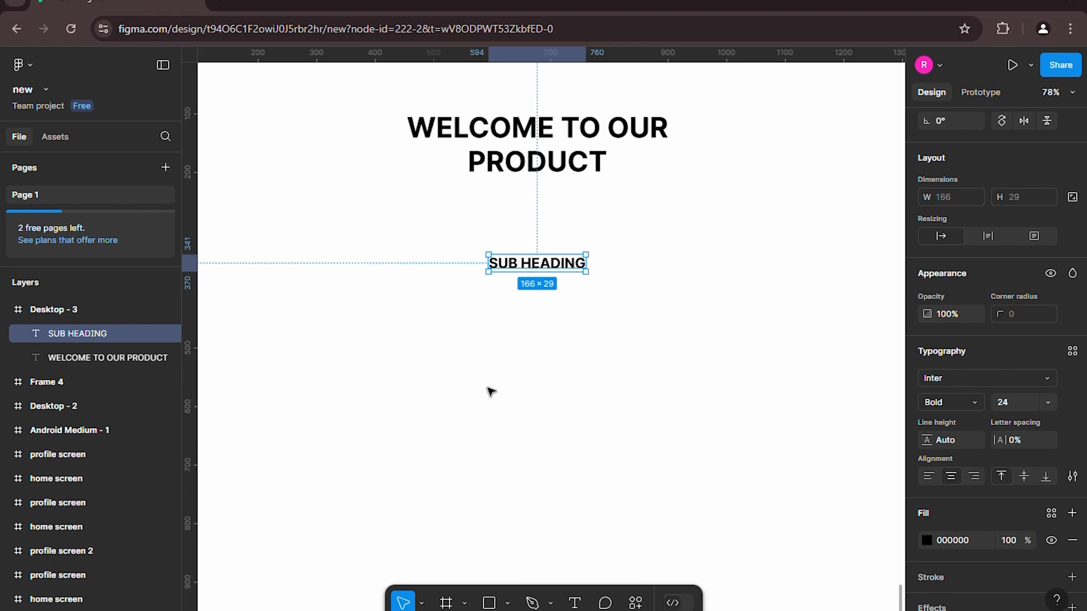
- Save the SUB HEADING layer's formatting as a text style named SUB HEADING with the description SMALL-24
{"action": "left_click", "coordinate": [1072, 351]}
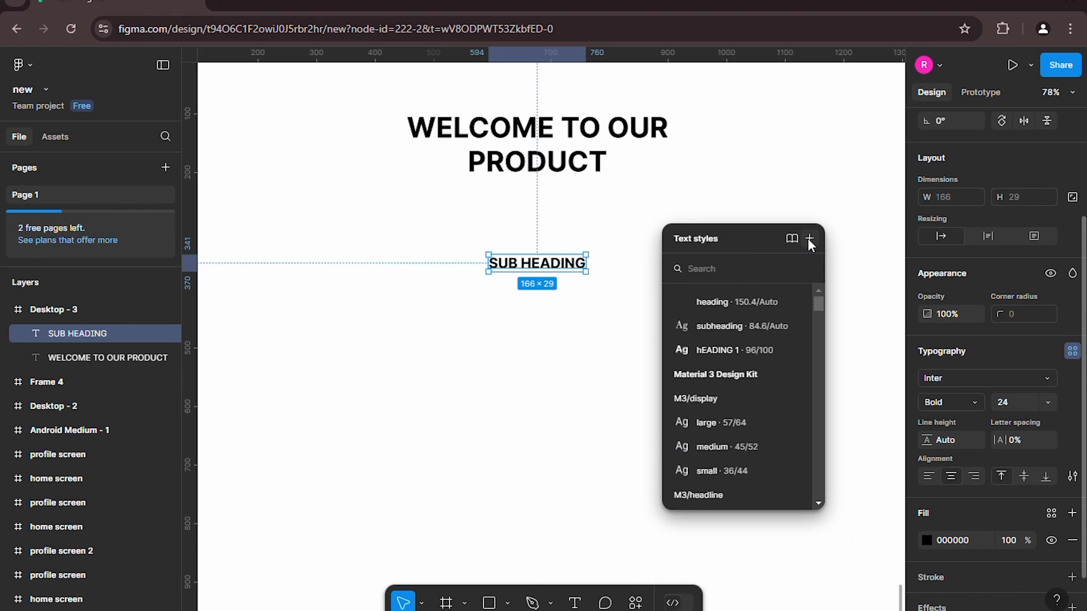
{"action": "left_click", "coordinate": [809, 238]}
{"action": "left_click_drag", "start_coordinate": [732, 239], "coordinate": [826, 237]}
{"action": "left_click_drag", "start_coordinate": [517, 235], "coordinate": [521, 309]}
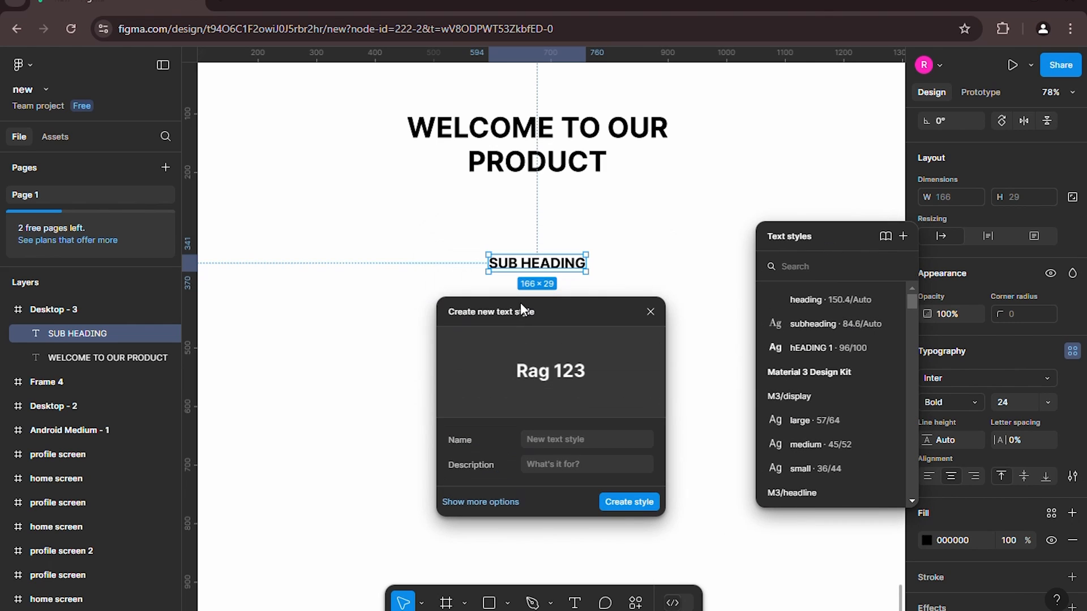
{"action": "left_click", "coordinate": [556, 443]}
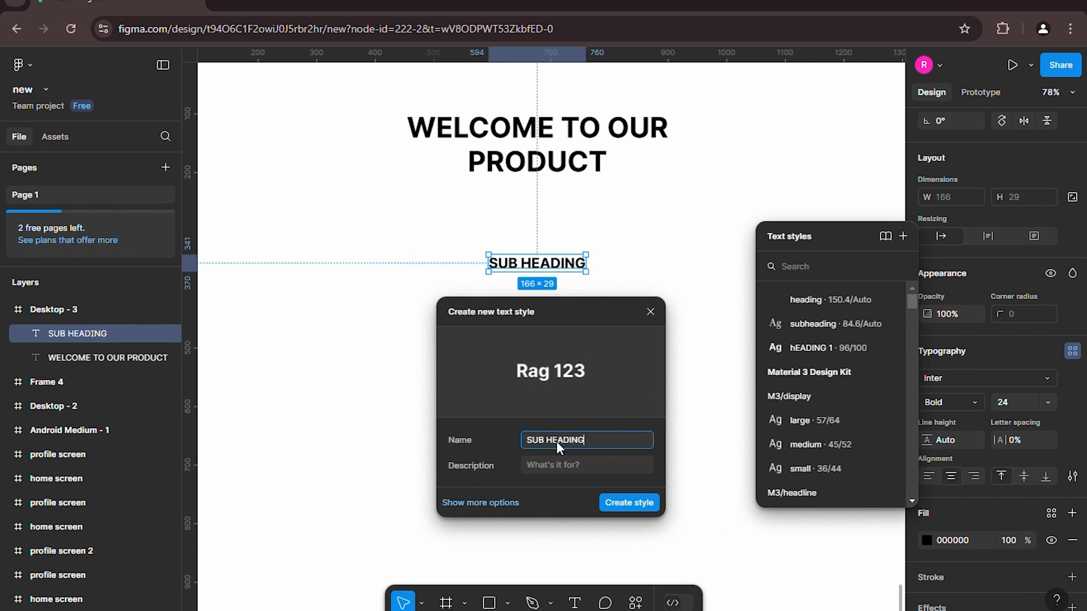
{"action": "left_click", "coordinate": [555, 467]}
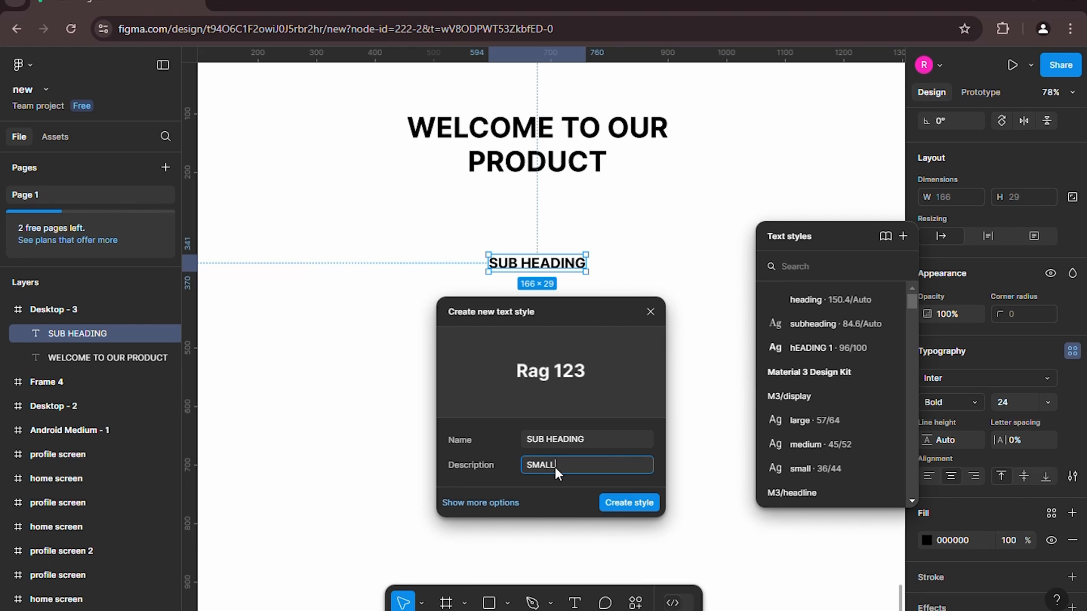
{"action": "type", "text": "SMALL-24"}
{"action": "left_click", "coordinate": [629, 506]}
{"action": "left_click", "coordinate": [518, 384]}
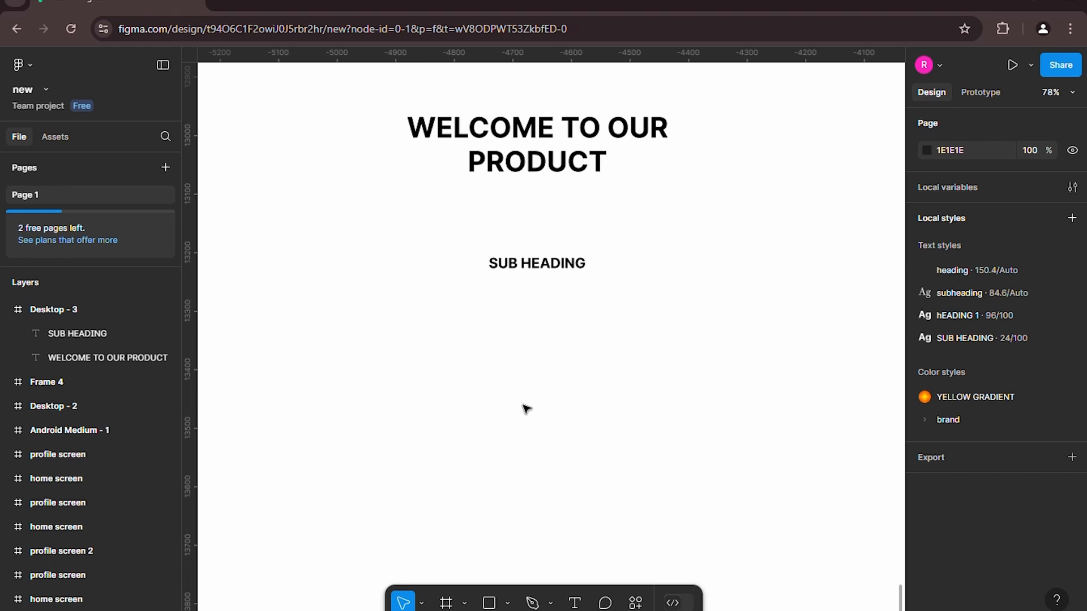
- Start a text layer below SUB HEADING, detach its inherited text style and set its font size to 16
{"action": "key", "text": "t"}
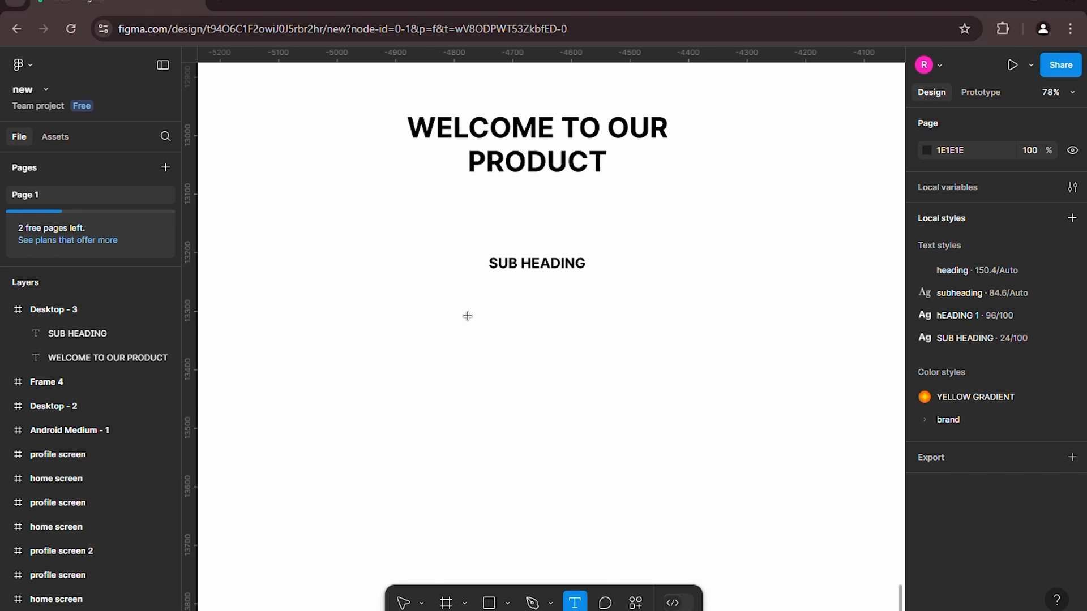
{"action": "left_click", "coordinate": [462, 311]}
{"action": "scroll", "coordinate": [915, 377], "scroll_direction": "down", "scroll_amount": 3}
{"action": "left_click", "coordinate": [1024, 378]}
{"action": "left_click", "coordinate": [1048, 403]}
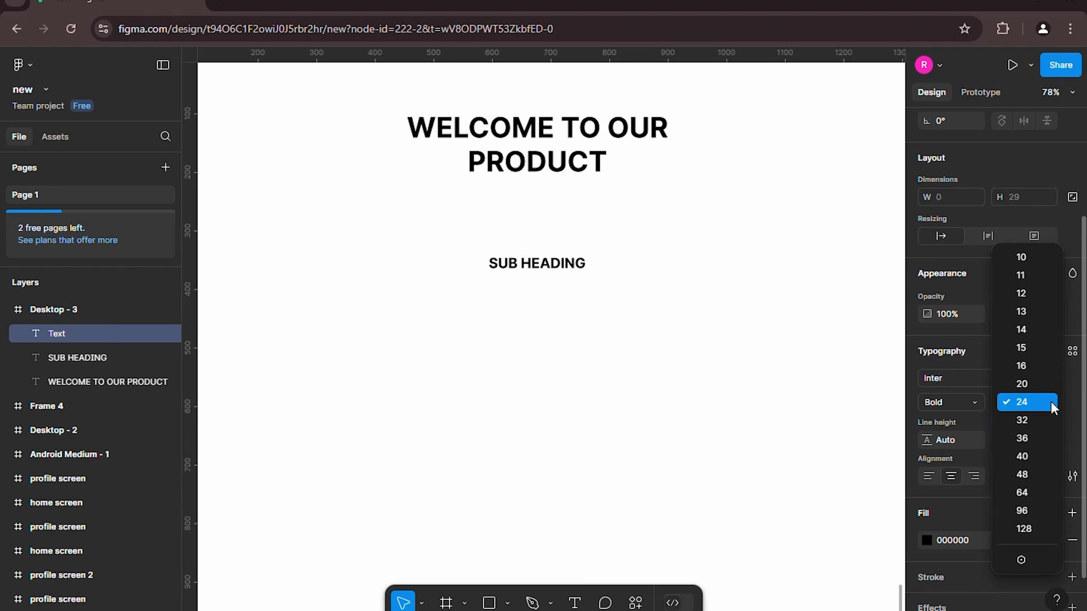
{"action": "left_click", "coordinate": [1035, 368]}
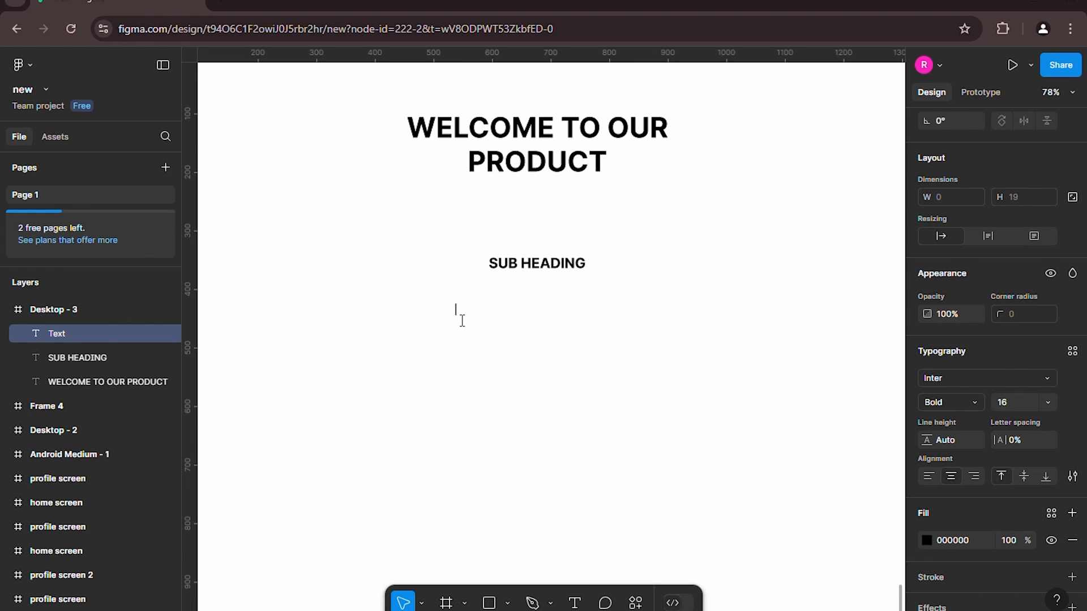
- Enter BODY TEXT in the new text layer and center it beneath SUB HEADING
{"action": "type", "text": "I"}
{"action": "type", "text": "BODY"}
{"action": "key", "text": "BackSpace"}
{"action": "key", "text": "BackSpace"}
{"action": "key", "text": "BackSpace"}
{"action": "key", "text": "BackSpace"}
{"action": "key", "text": "BackSpace"}
{"action": "key", "text": "BackSpace"}
{"action": "type", "text": "BODY TEXT"}
{"action": "key", "text": "Escape"}
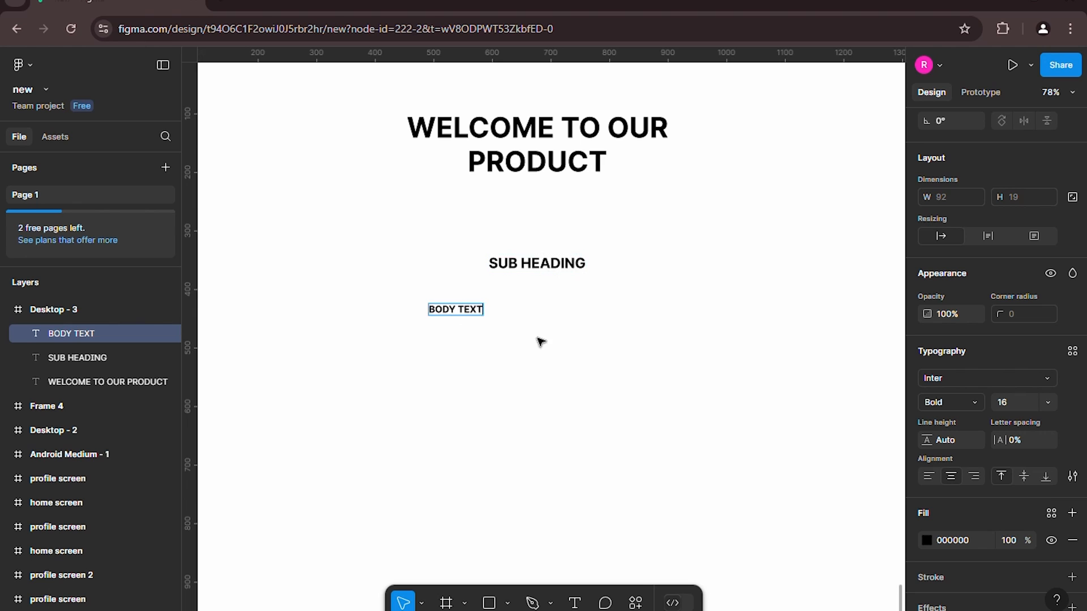
{"action": "scroll", "coordinate": [461, 212], "scroll_direction": "up", "scroll_amount": 2}
{"action": "left_click_drag", "start_coordinate": [466, 335], "coordinate": [558, 340]}
- Save the BODY TEXT layer's formatting as a text style named BODY TEXT with the description FOR PARAGRAPH-16
{"action": "left_click", "coordinate": [1072, 351]}
{"action": "left_click", "coordinate": [846, 272]}
{"action": "left_click", "coordinate": [827, 381]}
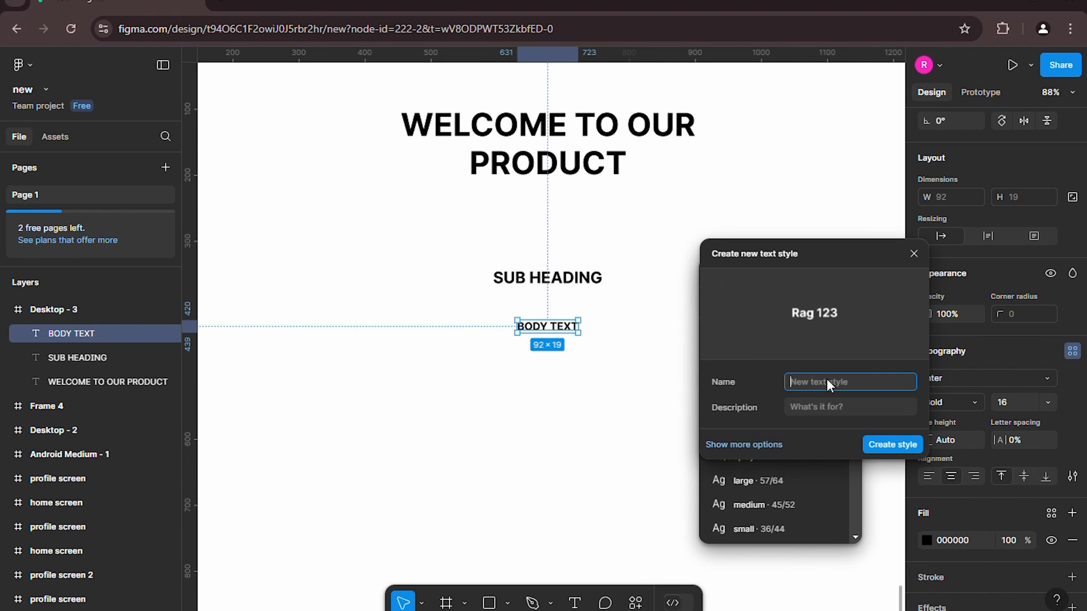
{"action": "left_click", "coordinate": [826, 406]}
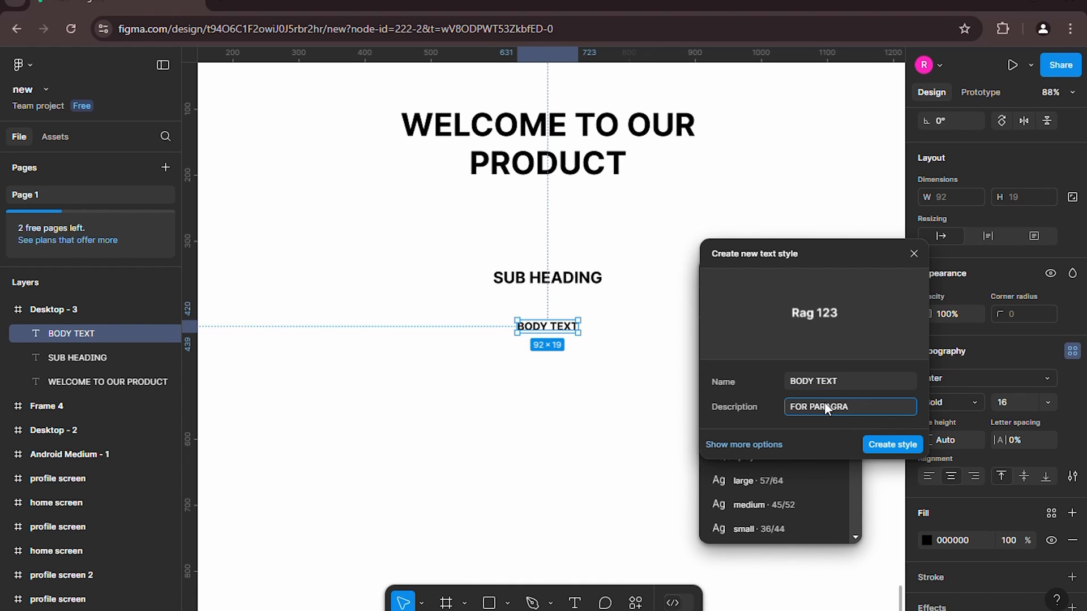
{"action": "type", "text": "FOR PARAGRAPH-16"}
{"action": "left_click", "coordinate": [881, 445]}
{"action": "left_click", "coordinate": [512, 393]}
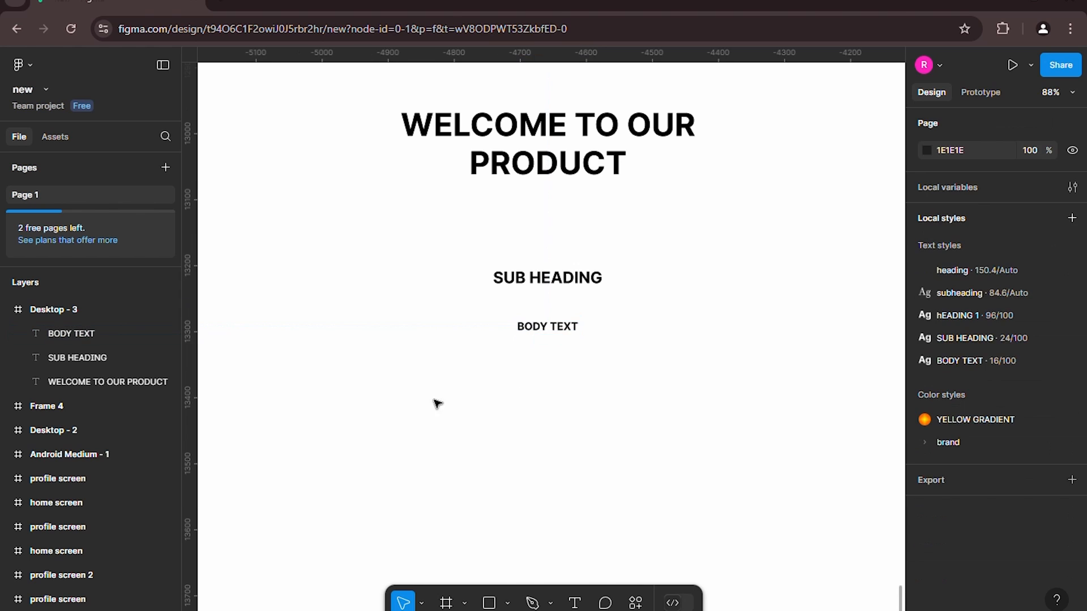
- Draw a small button-shaped rectangle below BODY TEXT and center it under the text
{"action": "key", "text": "r"}
{"action": "mouse_move", "coordinate": [475, 381]}
{"action": "left_mouse_down"}
{"action": "mouse_move", "coordinate": [621, 434]}
{"action": "mouse_move", "coordinate": [611, 421]}
{"action": "left_mouse_up"}
{"action": "mouse_move", "coordinate": [579, 412]}
{"action": "left_mouse_down"}
{"action": "mouse_move", "coordinate": [597, 419]}
{"action": "mouse_move", "coordinate": [581, 418]}
{"action": "left_mouse_up"}
{"action": "left_click_drag", "start_coordinate": [558, 407], "coordinate": [570, 387]}
- Start a text layer on the rectangle, detach its BODY TEXT style and set its font size to 14
{"action": "key", "text": "t"}
{"action": "left_click", "coordinate": [537, 383]}
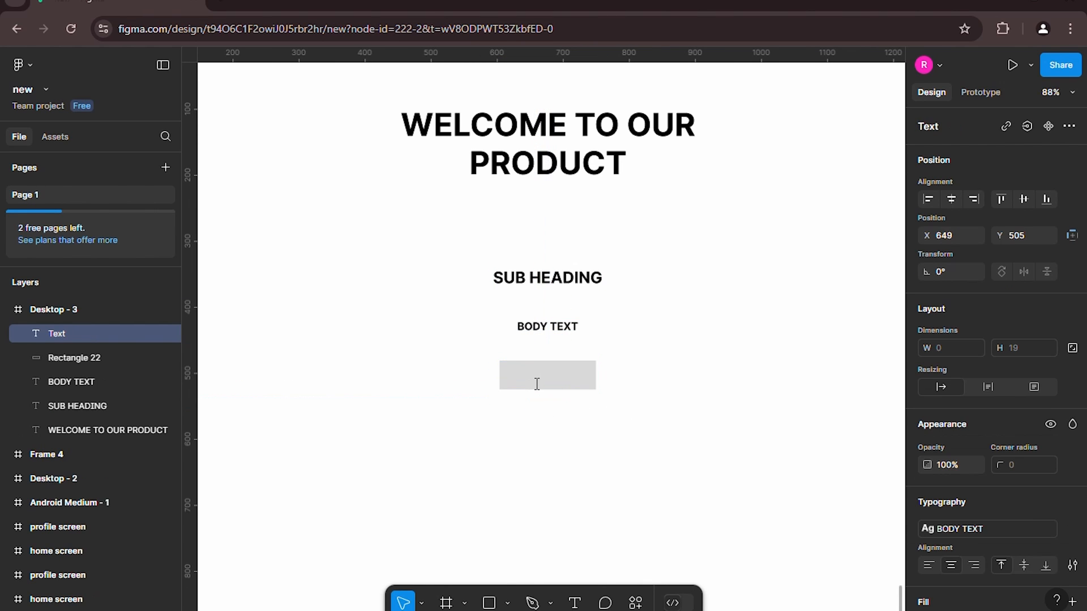
{"action": "scroll", "coordinate": [983, 424], "scroll_direction": "down", "scroll_amount": 3}
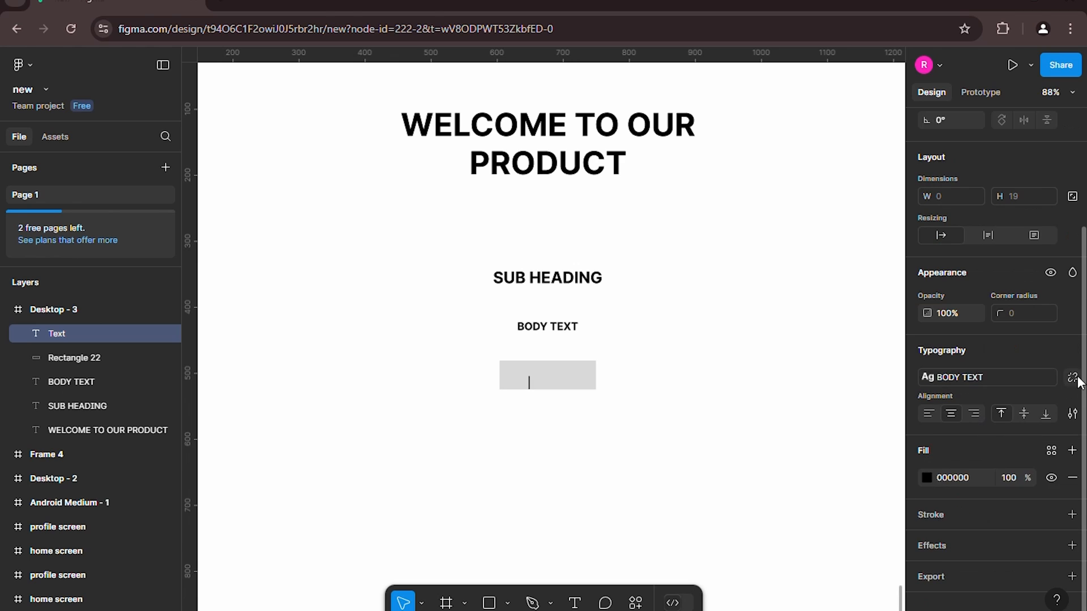
{"action": "left_click", "coordinate": [1047, 378]}
{"action": "left_click", "coordinate": [1048, 402]}
{"action": "left_click", "coordinate": [1030, 369]}
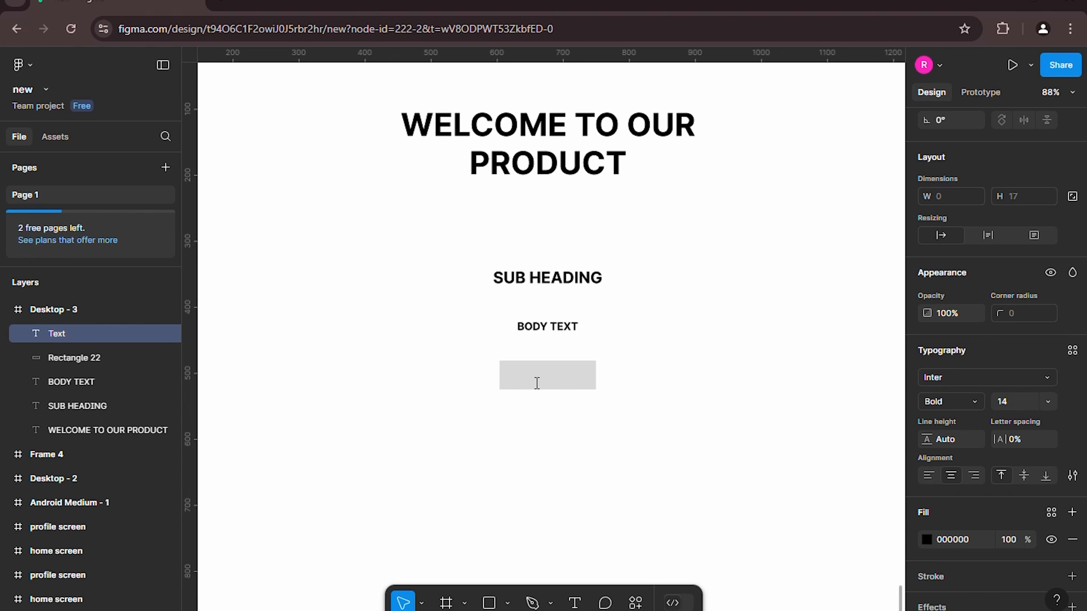
- Enter BUTTON as the label text and center it inside the rectangle
{"action": "type", "text": "BUTTON"}
{"action": "left_click", "coordinate": [564, 412]}
{"action": "left_click_drag", "start_coordinate": [536, 386], "coordinate": [554, 380]}
{"action": "left_click", "coordinate": [601, 430]}
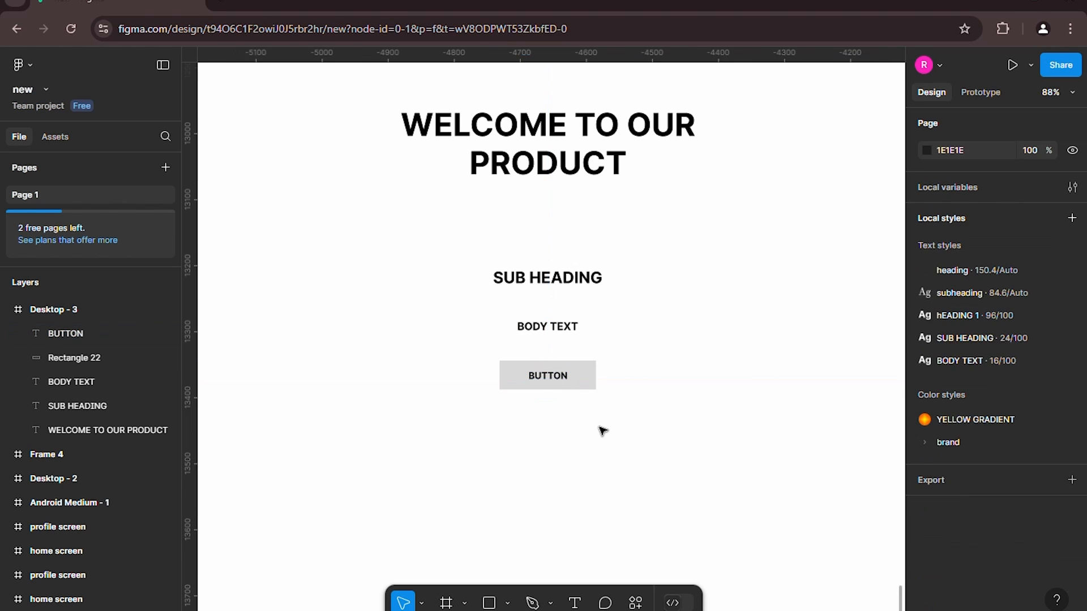
- Save the BUTTON label's formatting as a text style named BUTTON with the description FOR BUTTONS
{"action": "left_click", "coordinate": [547, 375]}
{"action": "scroll", "coordinate": [987, 437], "scroll_direction": "down", "scroll_amount": 2}
{"action": "left_click", "coordinate": [1050, 434]}
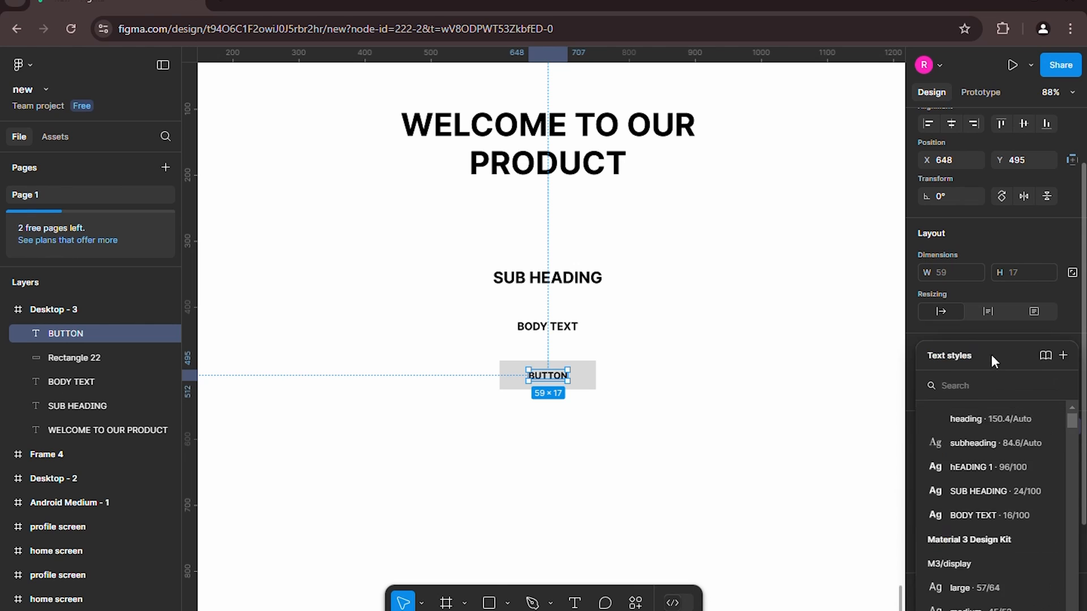
{"action": "left_click", "coordinate": [865, 299]}
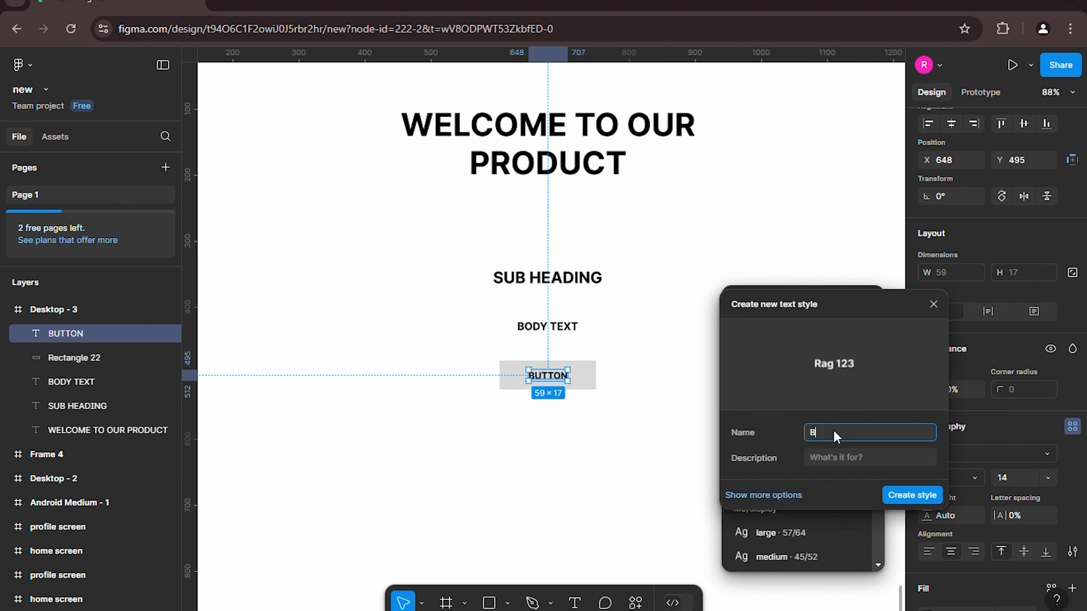
{"action": "left_click", "coordinate": [832, 458]}
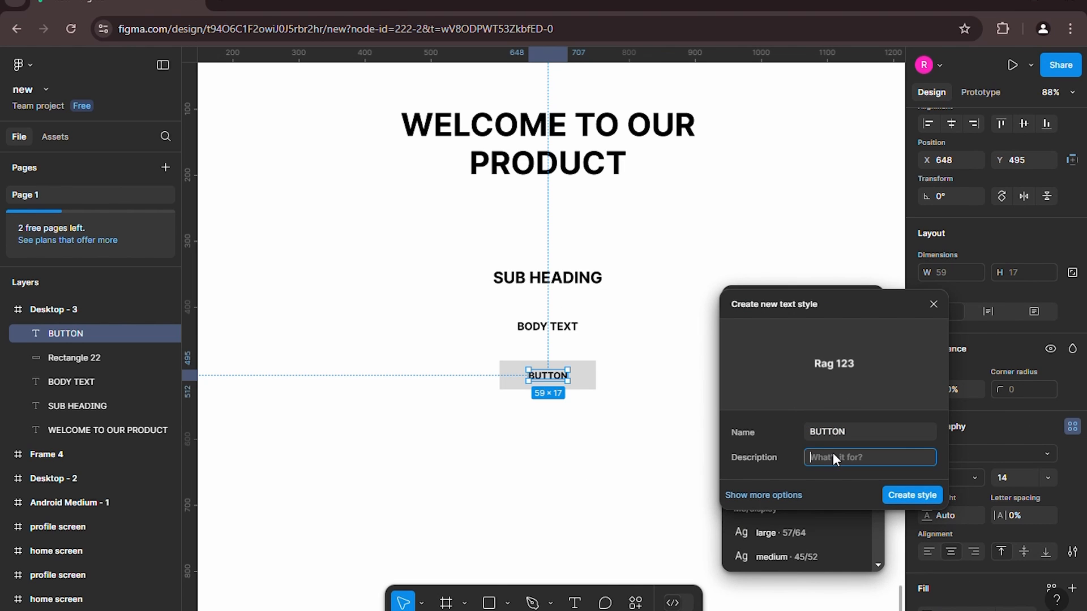
{"action": "type", "text": "FOR BUTTONS"}
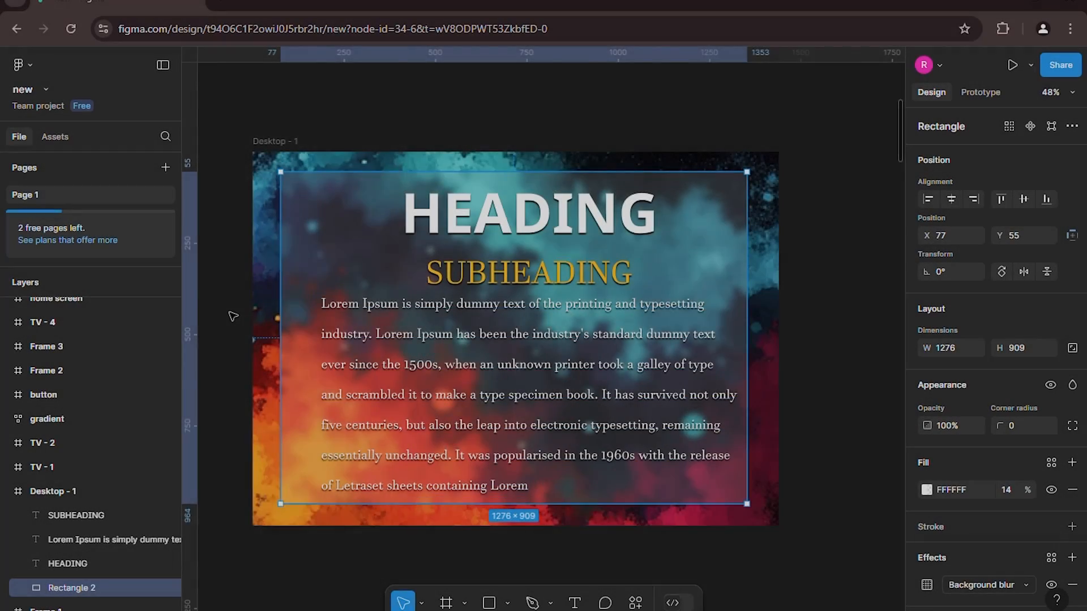
- Apply the hEADING 1 text style to the HEADING text in Desktop - 1 and center it above SUBHEADING
{"action": "scroll", "coordinate": [229, 311], "scroll_direction": "up", "scroll_amount": 2}
{"action": "left_click", "coordinate": [587, 203]}
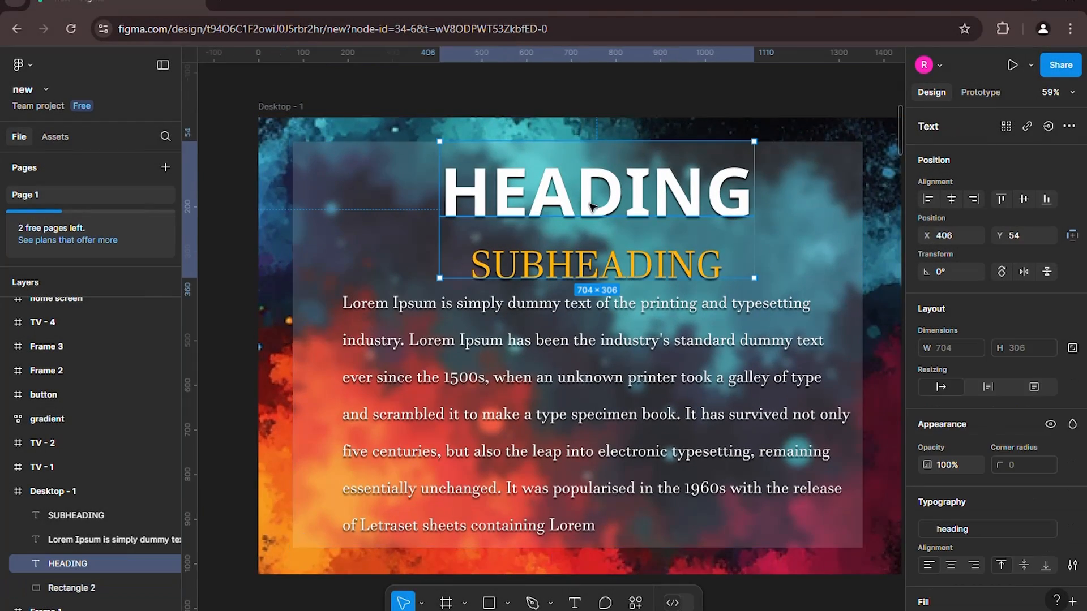
{"action": "scroll", "coordinate": [940, 483], "scroll_direction": "down", "scroll_amount": 3}
{"action": "left_click", "coordinate": [984, 342]}
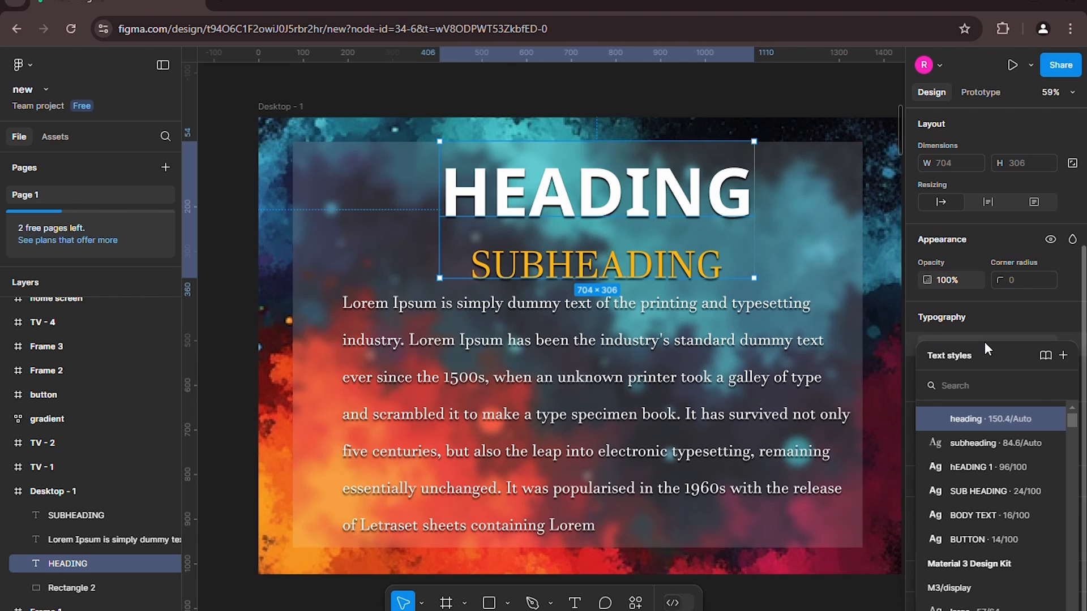
{"action": "left_click", "coordinate": [1003, 468]}
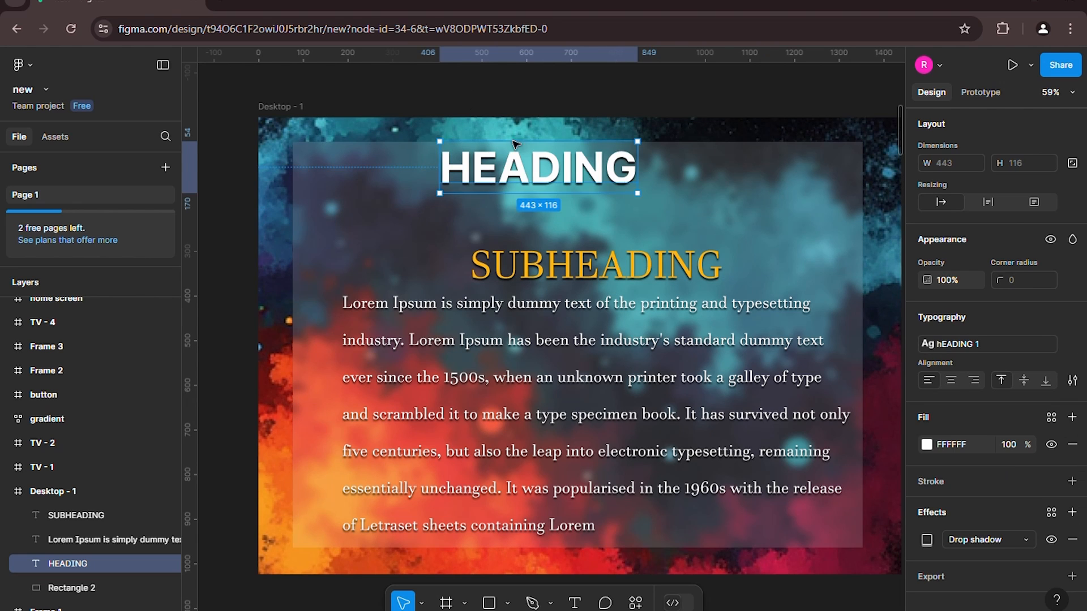
{"action": "left_click_drag", "start_coordinate": [551, 198], "coordinate": [584, 215]}
- Apply the SUB HEADING text style to the SUBHEADING text in Desktop - 1 and center it below HEADING
{"action": "left_click", "coordinate": [589, 265]}
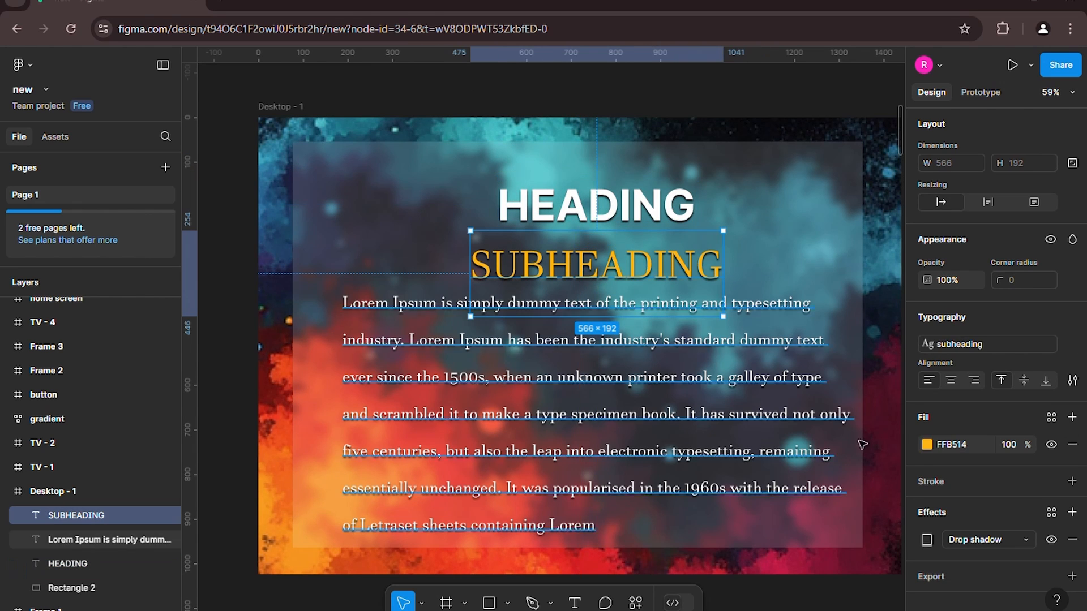
{"action": "left_click", "coordinate": [1007, 341]}
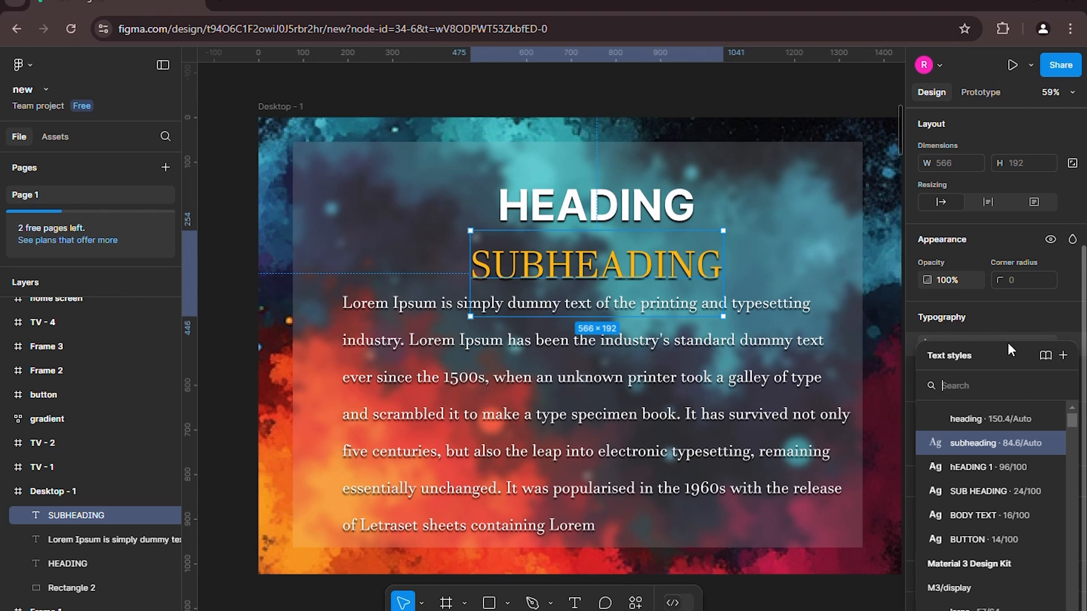
{"action": "left_click", "coordinate": [997, 493]}
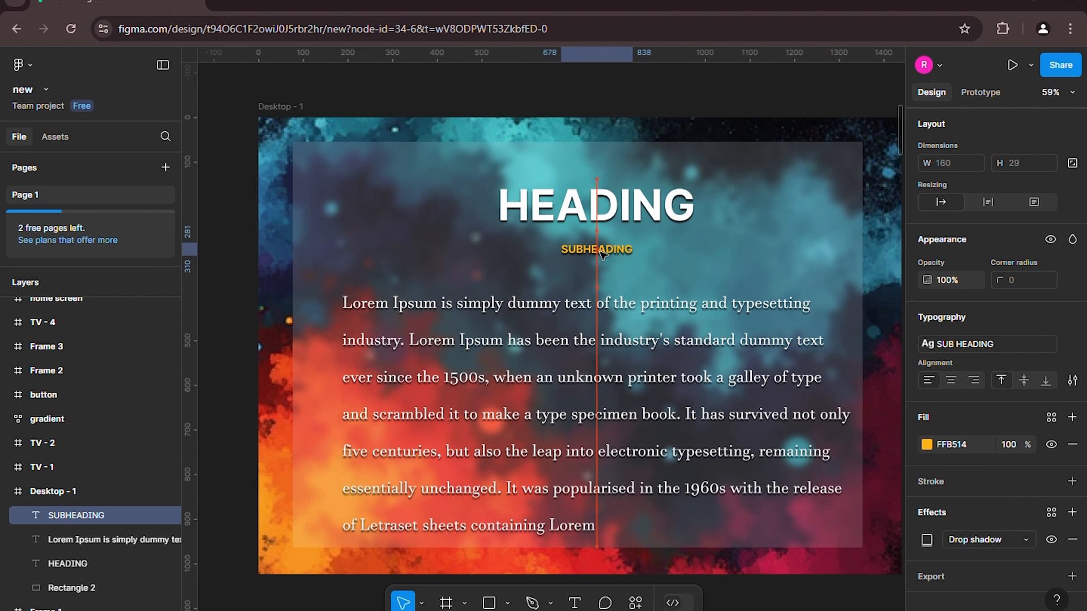
- Apply the BODY TEXT style to the Lorem Ipsum paragraph in Desktop - 1
{"action": "left_click", "coordinate": [576, 334]}
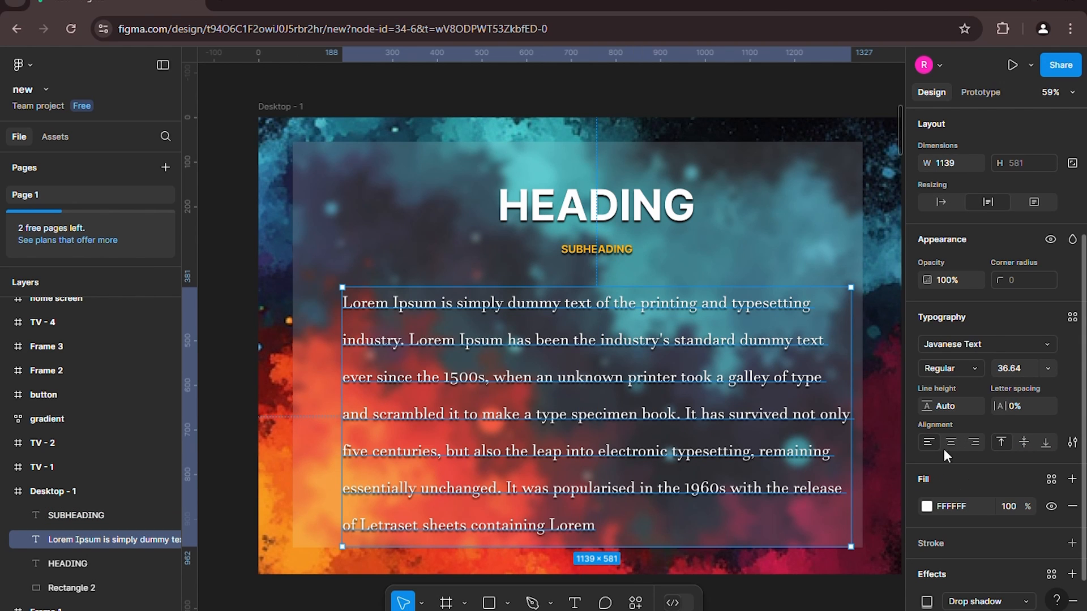
{"action": "left_click", "coordinate": [1007, 344]}
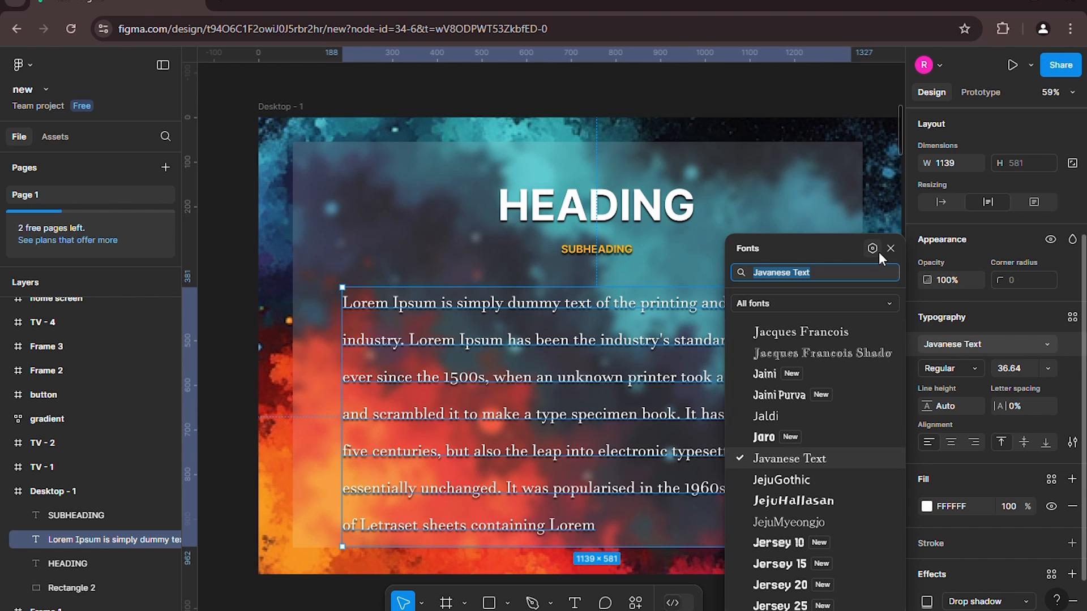
{"action": "left_click", "coordinate": [1041, 325]}
{"action": "left_click", "coordinate": [1072, 317]}
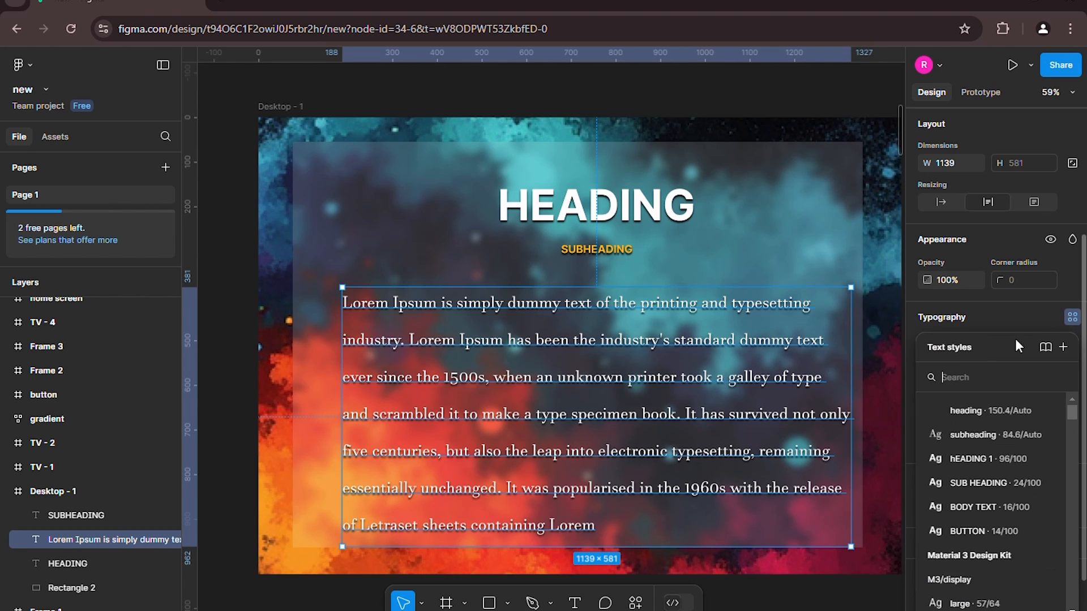
{"action": "left_click_drag", "start_coordinate": [927, 344], "coordinate": [858, 173]}
{"action": "left_click", "coordinate": [865, 335]}
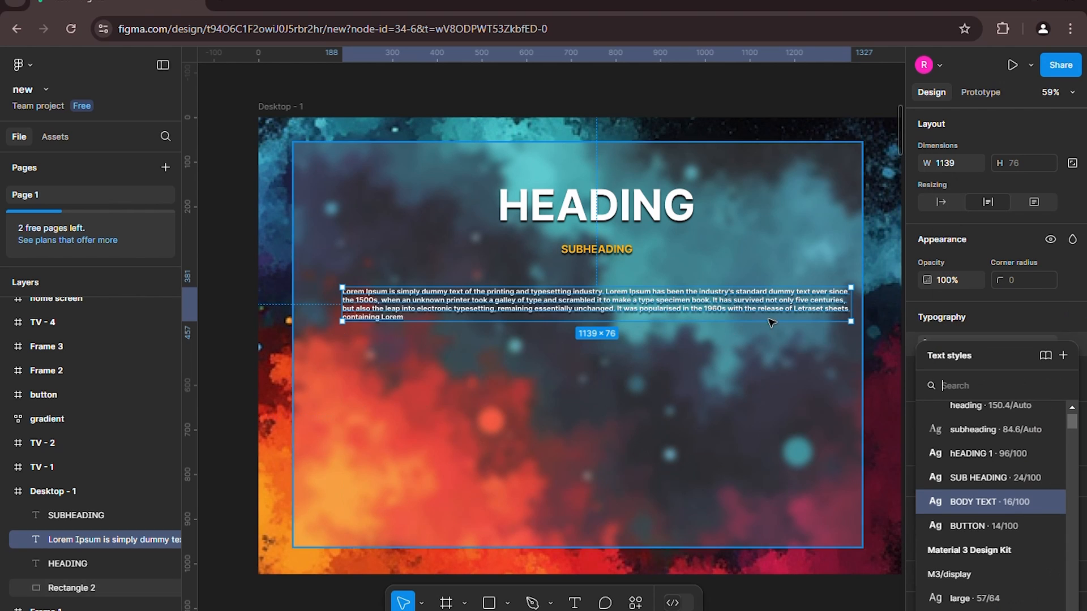
- Narrow the Lorem Ipsum text box to about 613 wide and center it under SUBHEADING
{"action": "left_click_drag", "start_coordinate": [850, 321], "coordinate": [616, 322]}
{"action": "left_click_drag", "start_coordinate": [518, 302], "coordinate": [636, 295]}
{"action": "left_click", "coordinate": [789, 449]}
{"action": "scroll", "coordinate": [769, 416], "scroll_direction": "up", "scroll_amount": 5}
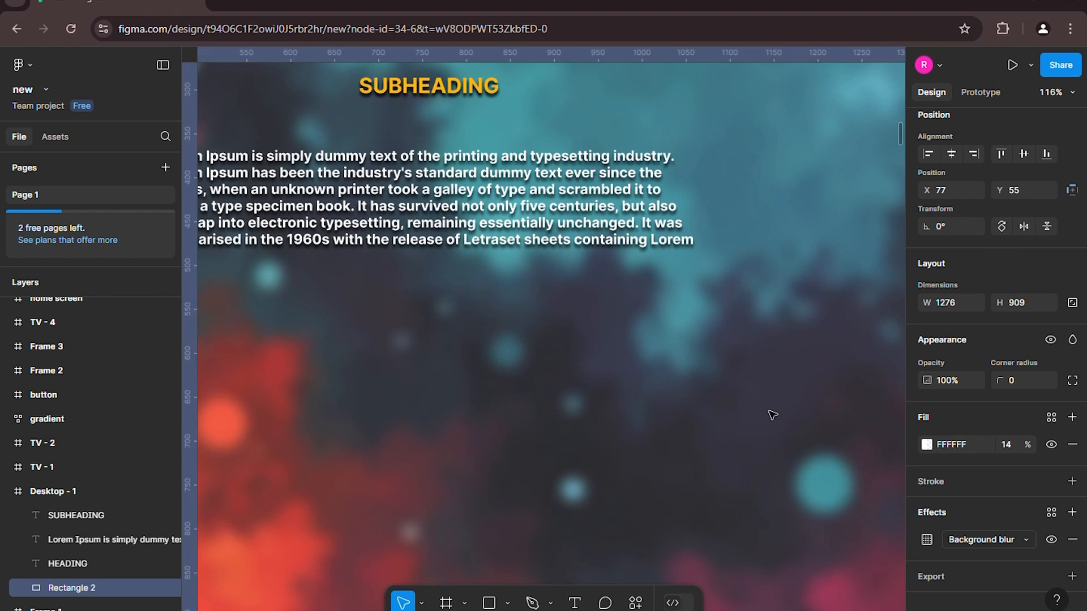
{"action": "left_click_drag", "start_coordinate": [476, 359], "coordinate": [577, 577]}
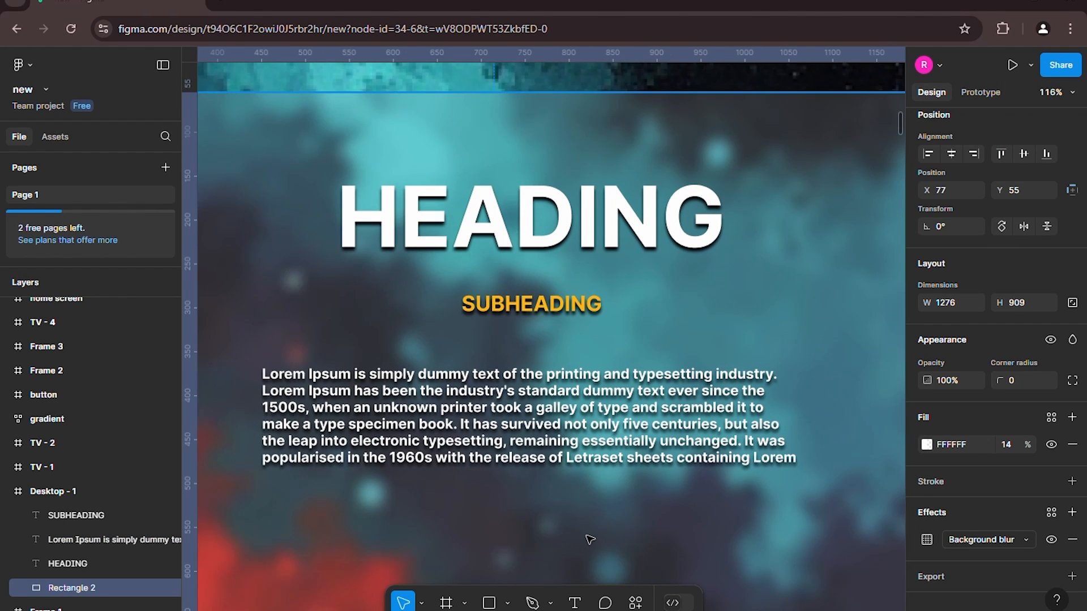
{"action": "scroll", "coordinate": [586, 536], "scroll_direction": "down", "scroll_amount": 1}
{"action": "mouse_move", "coordinate": [497, 427]}
{"action": "left_mouse_down"}
{"action": "mouse_move", "coordinate": [513, 422]}
{"action": "mouse_move", "coordinate": [498, 416]}
{"action": "left_mouse_up"}
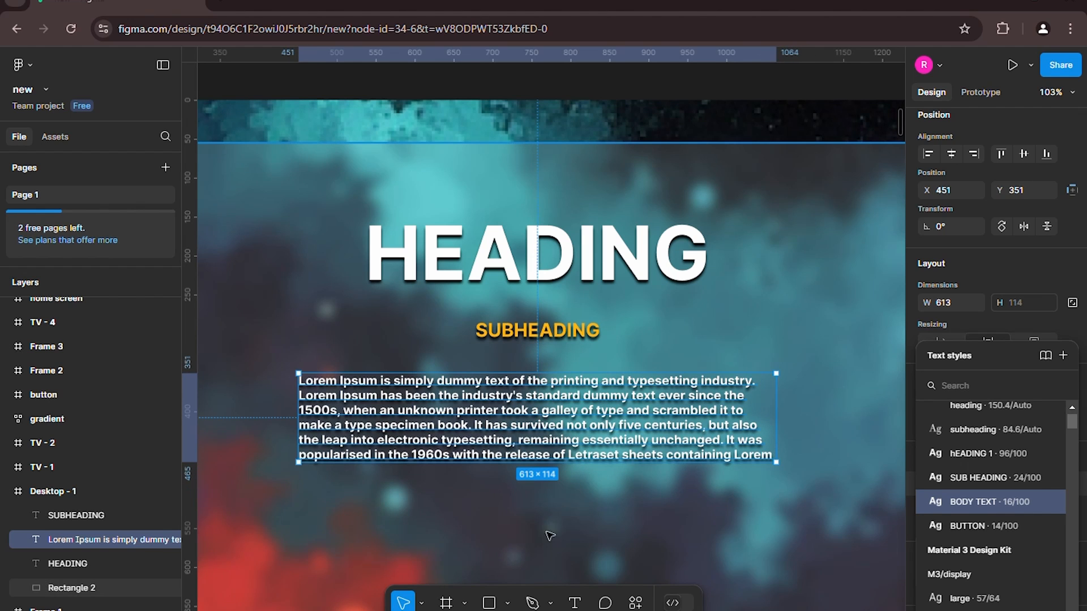
{"action": "left_click", "coordinate": [575, 532]}
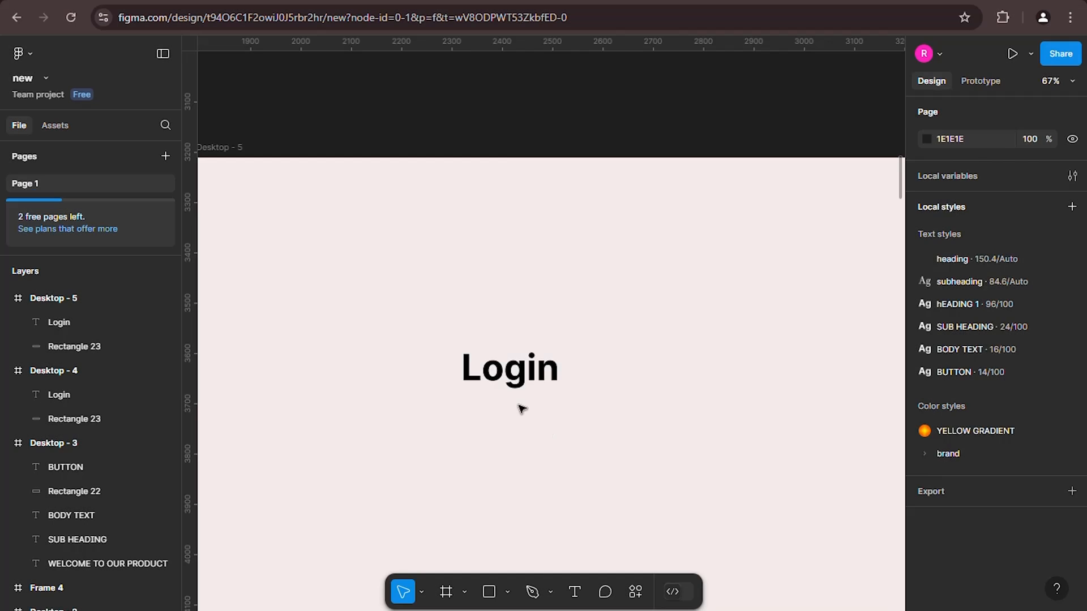
- Show both hidden drop shadows on the Login button rectangle in Desktop - 5
{"action": "left_click", "coordinate": [527, 371]}
{"action": "left_click", "coordinate": [611, 381]}
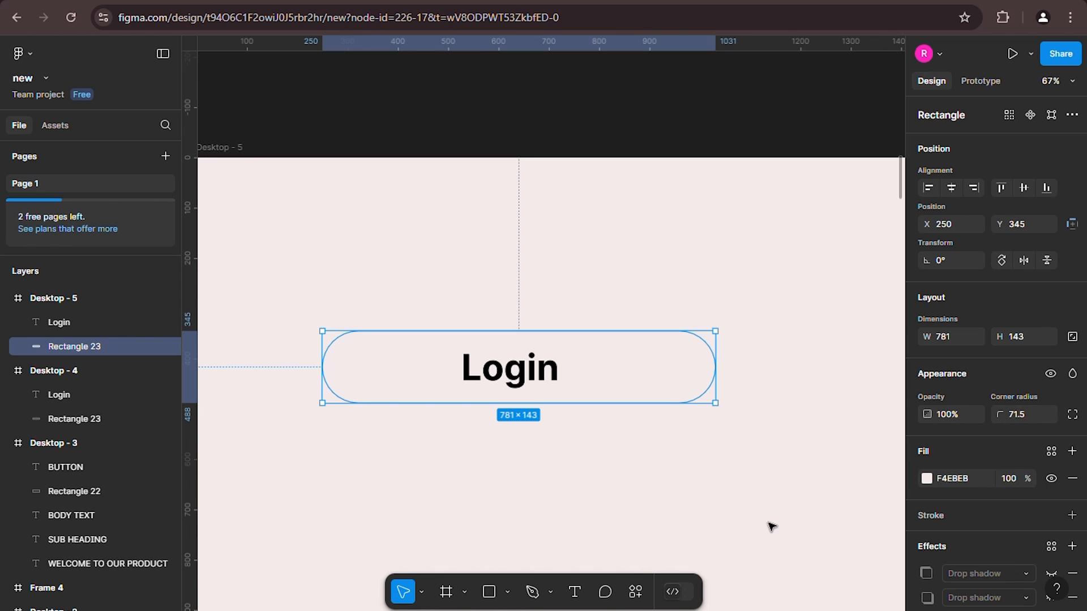
{"action": "scroll", "coordinate": [773, 526], "scroll_direction": "down", "scroll_amount": 2}
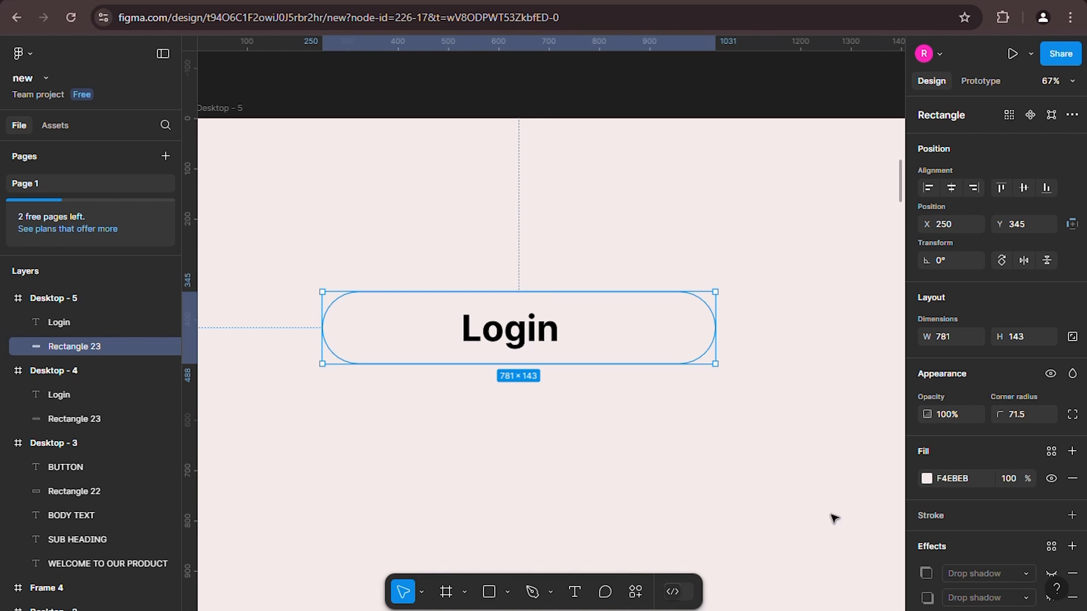
{"action": "scroll", "coordinate": [956, 515], "scroll_direction": "down", "scroll_amount": 1}
{"action": "scroll", "coordinate": [958, 515], "scroll_direction": "down", "scroll_amount": 1}
{"action": "left_click", "coordinate": [1051, 503]}
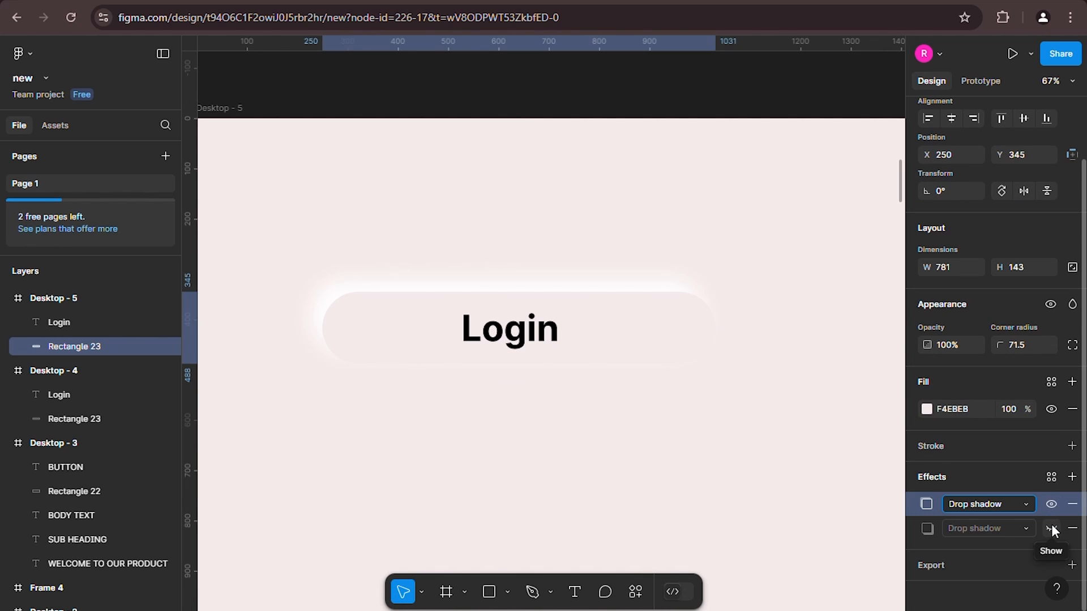
{"action": "left_click", "coordinate": [1051, 528]}
{"action": "scroll", "coordinate": [464, 473], "scroll_direction": "up", "scroll_amount": 2}
{"action": "left_click", "coordinate": [581, 466]}
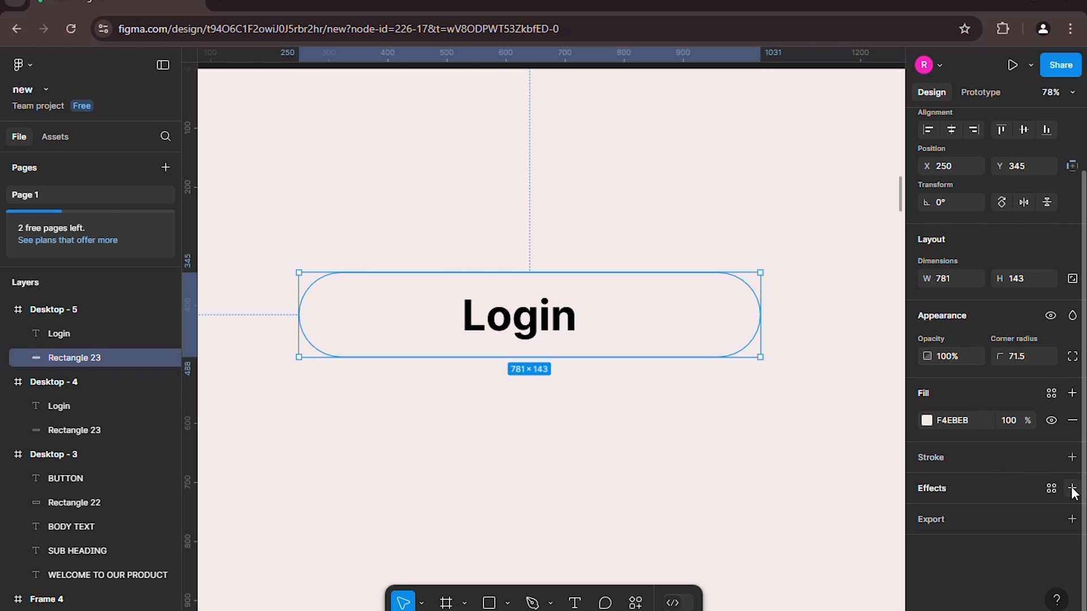
- Add a drop shadow to the Login button rectangle with X 28, Y 28 and a spread of 3
{"action": "left_click", "coordinate": [1072, 488]}
{"action": "left_click", "coordinate": [926, 515]}
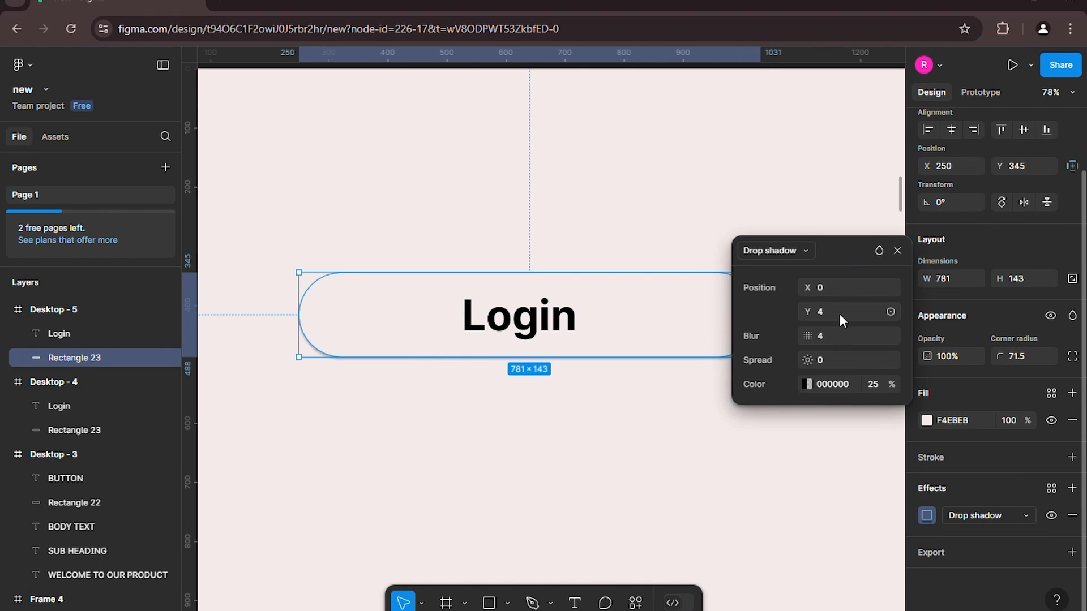
{"action": "left_click_drag", "start_coordinate": [808, 360], "coordinate": [817, 365]}
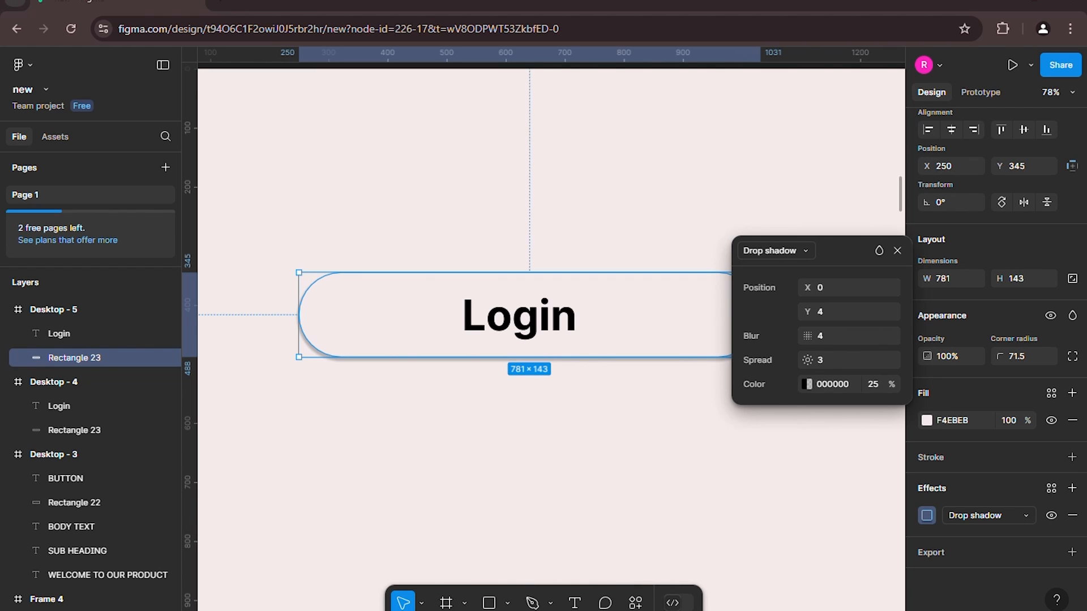
{"action": "left_click", "coordinate": [827, 287]}
{"action": "type", "text": "28"}
{"action": "left_click", "coordinate": [844, 314]}
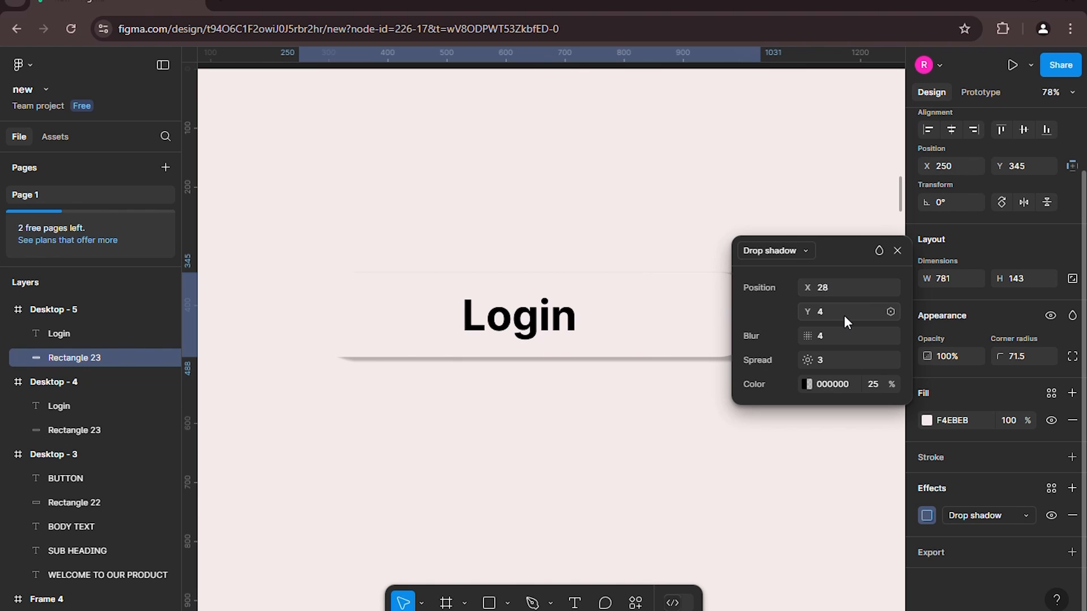
{"action": "type", "text": "228"}
{"action": "key", "text": "Return"}
{"action": "left_click", "coordinate": [827, 311]}
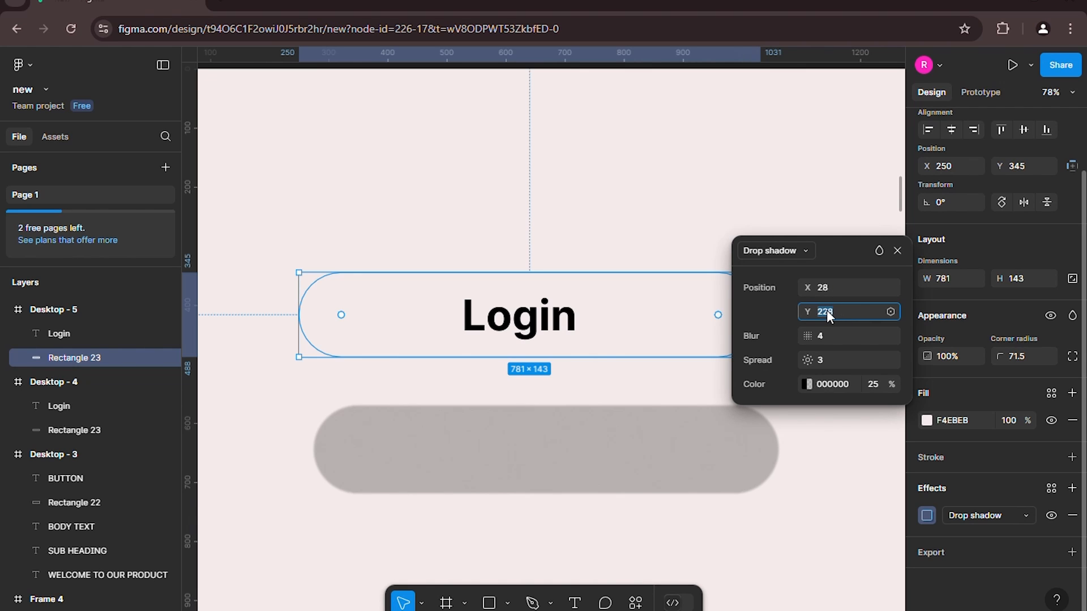
{"action": "key", "text": "Return"}
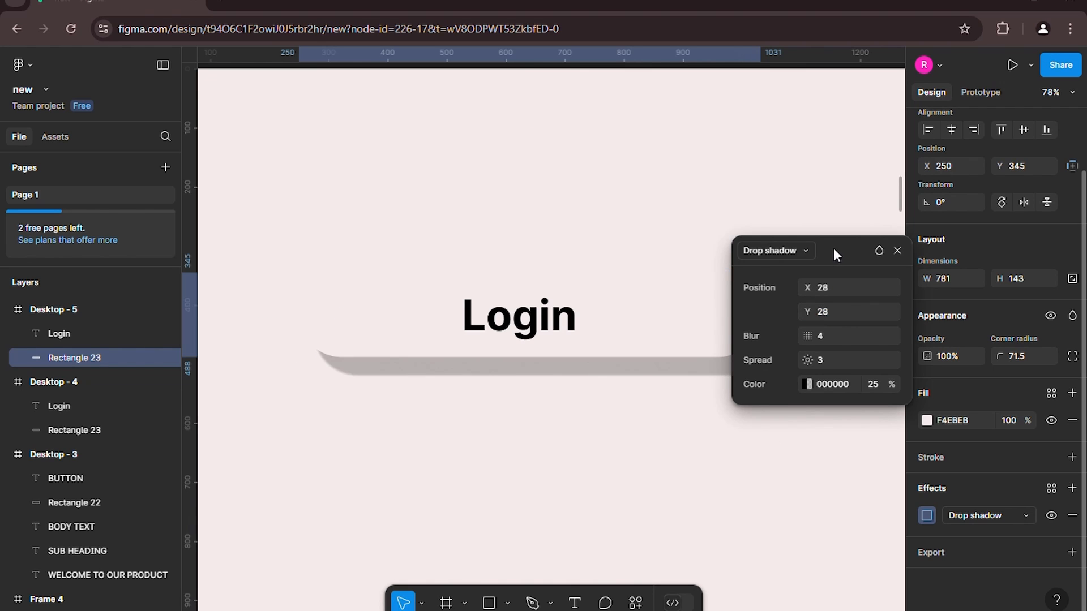
- Set the drop shadow's blur to 50 and its color opacity to 16%
{"action": "left_click_drag", "start_coordinate": [833, 248], "coordinate": [583, 408]}
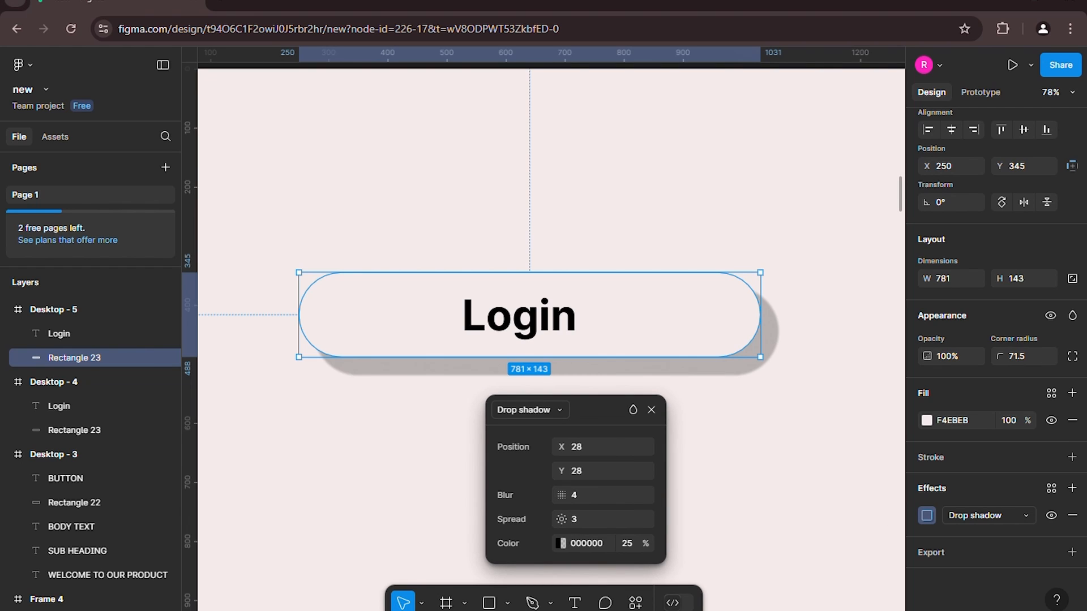
{"action": "left_click", "coordinate": [580, 495]}
{"action": "type", "text": "50"}
{"action": "key", "text": "Return"}
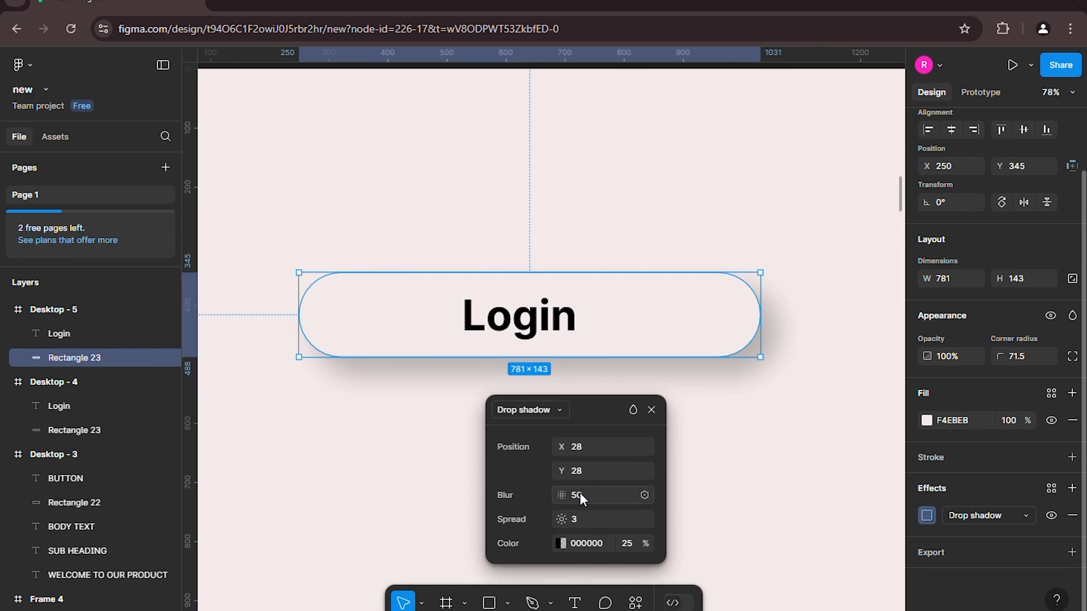
{"action": "left_click", "coordinate": [629, 543]}
{"action": "type", "text": "16"}
{"action": "key", "text": "Return"}
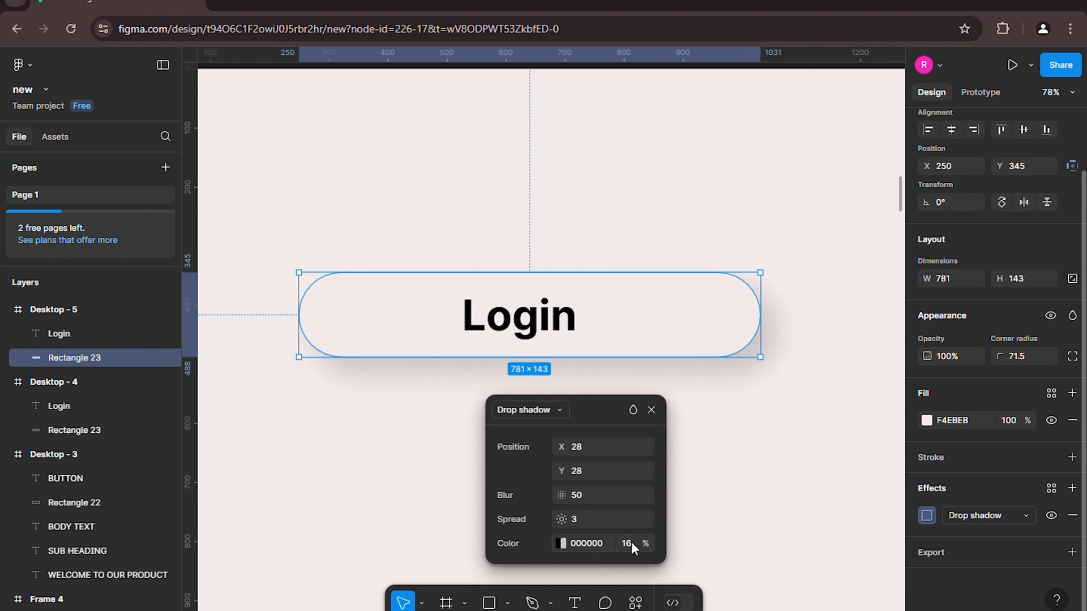
- Change the drop shadow's color to 0D2750 and close its settings
{"action": "left_click", "coordinate": [562, 542]}
{"action": "left_click_drag", "start_coordinate": [429, 232], "coordinate": [849, 209]}
{"action": "left_click", "coordinate": [777, 467]}
{"action": "type", "text": "0d"}
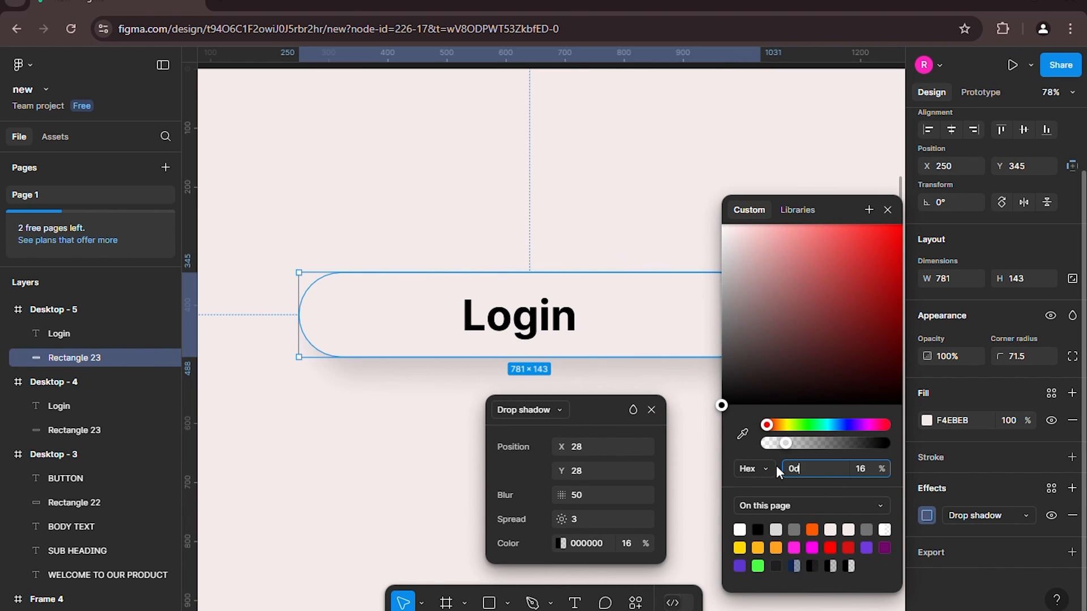
{"action": "type", "text": "2750"}
{"action": "key", "text": "Return"}
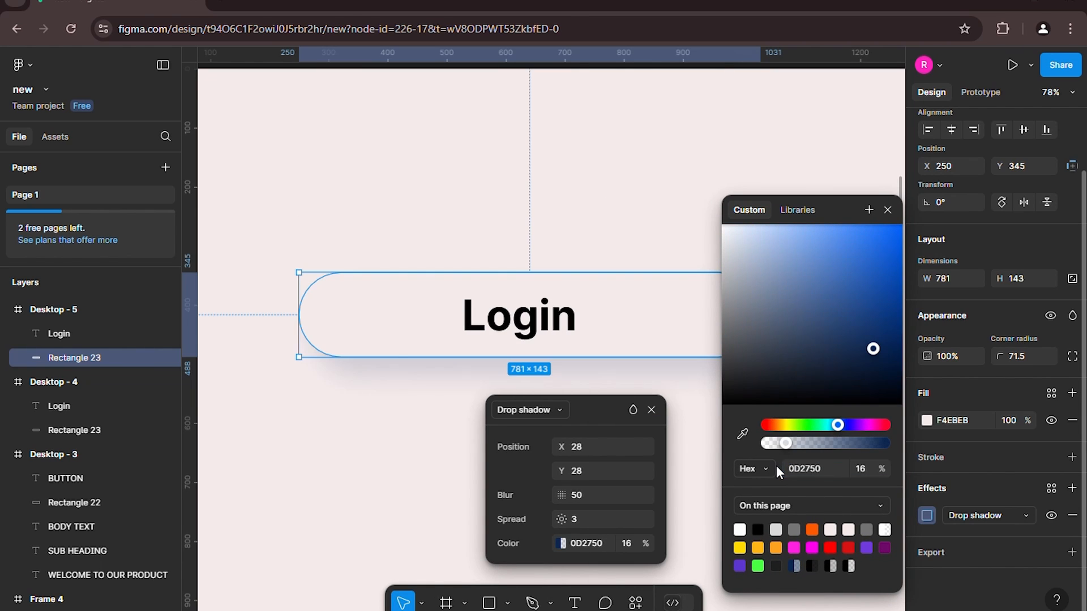
{"action": "left_click", "coordinate": [887, 210]}
{"action": "left_click_drag", "start_coordinate": [592, 418], "coordinate": [652, 416]}
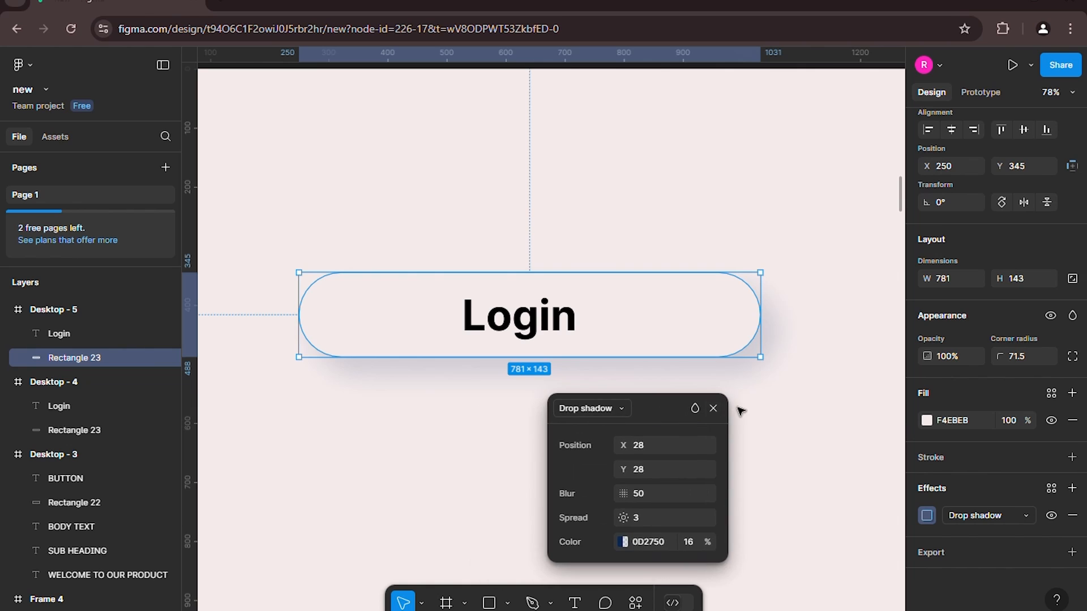
{"action": "left_click", "coordinate": [713, 409]}
- Add a second drop shadow to the Login button rectangle with X -23, Y -23 and a blur of 45
{"action": "left_click", "coordinate": [1071, 488]}
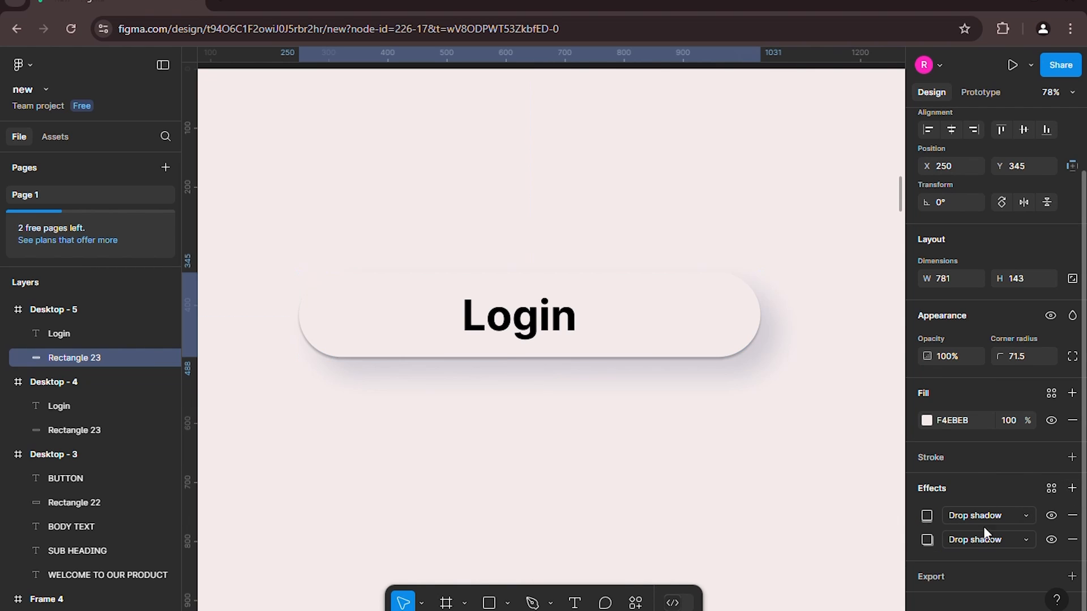
{"action": "left_click", "coordinate": [924, 515]}
{"action": "left_click_drag", "start_coordinate": [836, 466], "coordinate": [603, 424]}
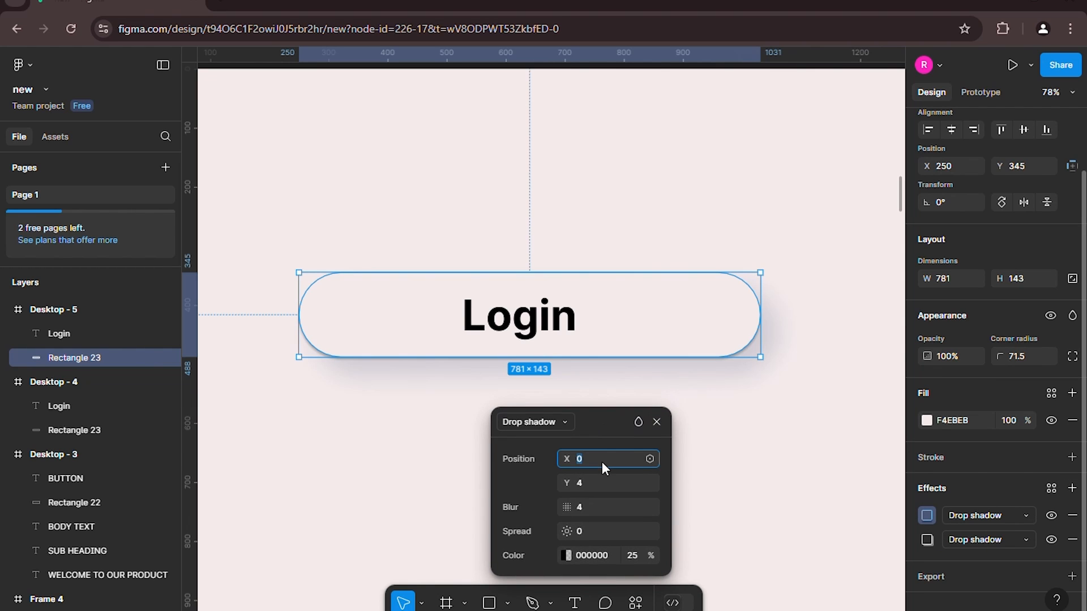
{"action": "type", "text": "-23"}
{"action": "left_click", "coordinate": [597, 481]}
{"action": "type", "text": "-23"}
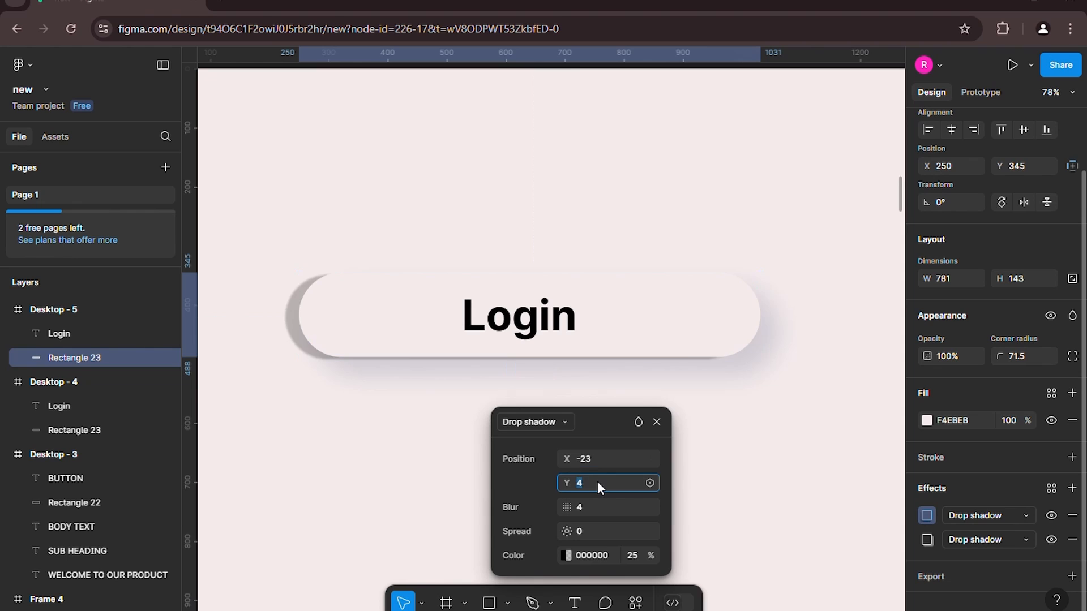
{"action": "key", "text": "Return"}
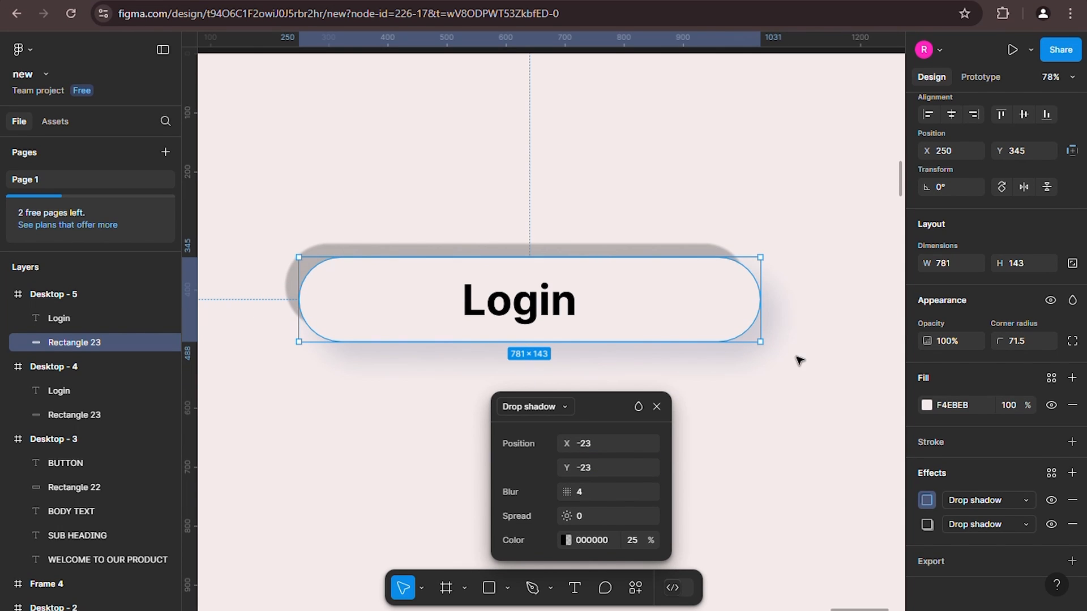
{"action": "left_click", "coordinate": [586, 496]}
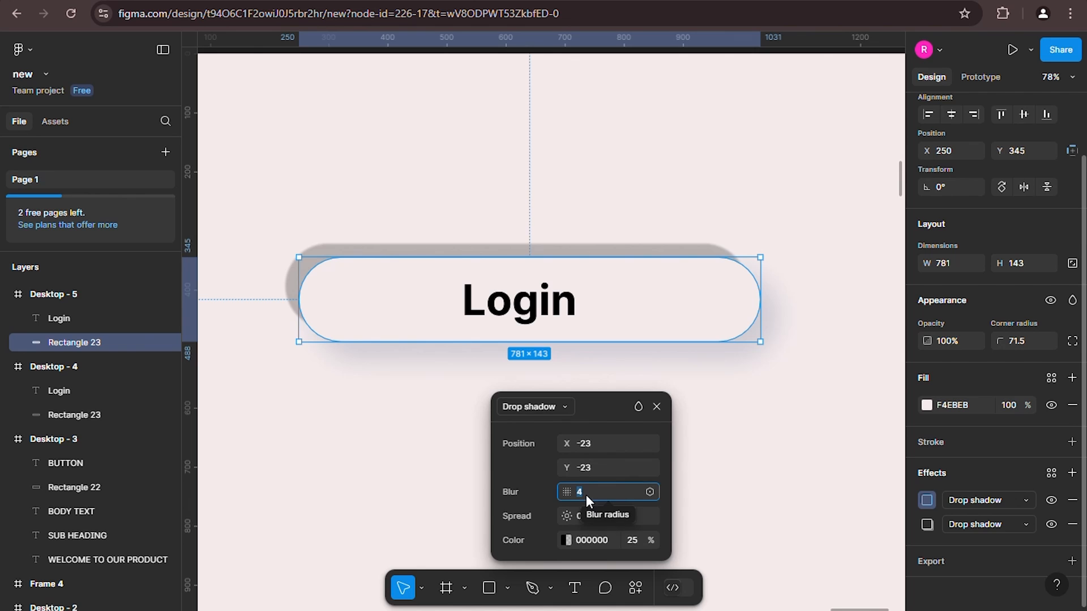
{"action": "type", "text": "45"}
{"action": "key", "text": "Return"}
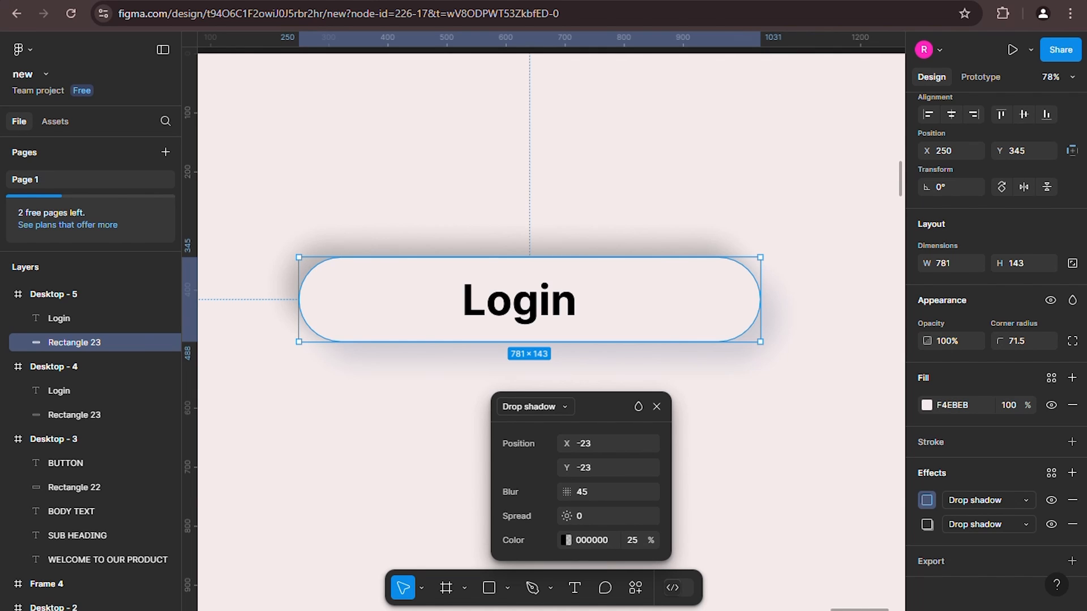
- Set the second drop shadow's color to FFFFFF at 100% opacity and its spread to 7
{"action": "left_click", "coordinate": [640, 545]}
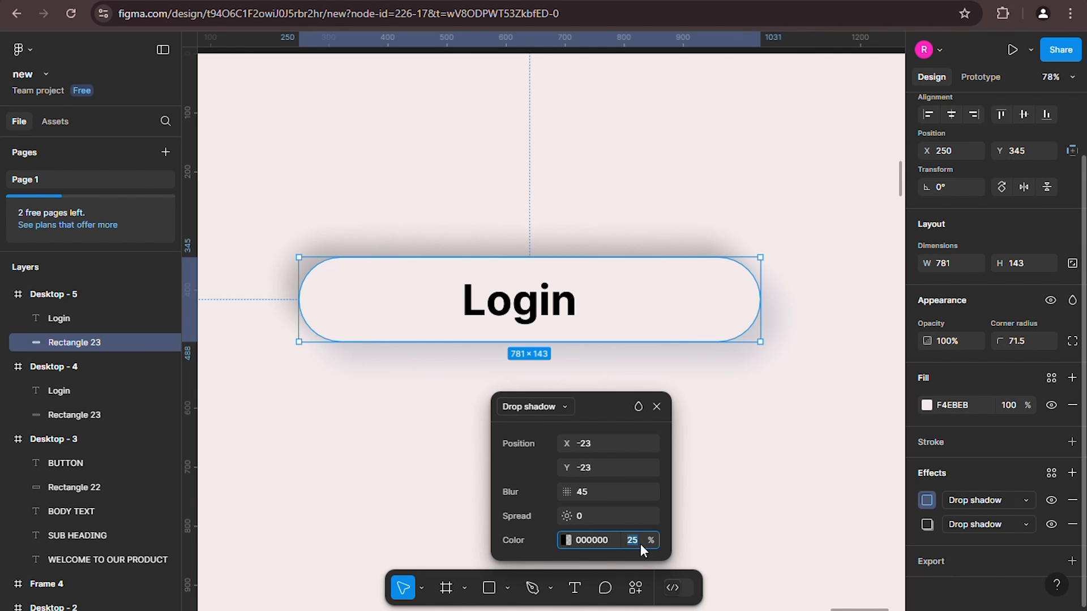
{"action": "left_click", "coordinate": [602, 545]}
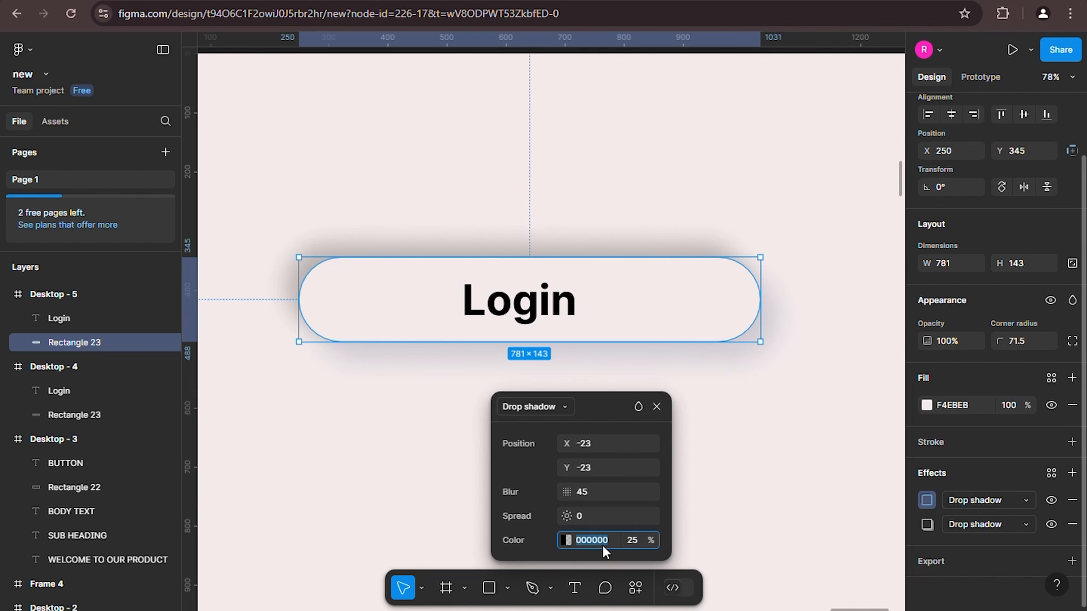
{"action": "left_click", "coordinate": [568, 540]}
{"action": "left_click_drag", "start_coordinate": [333, 351], "coordinate": [306, 189]}
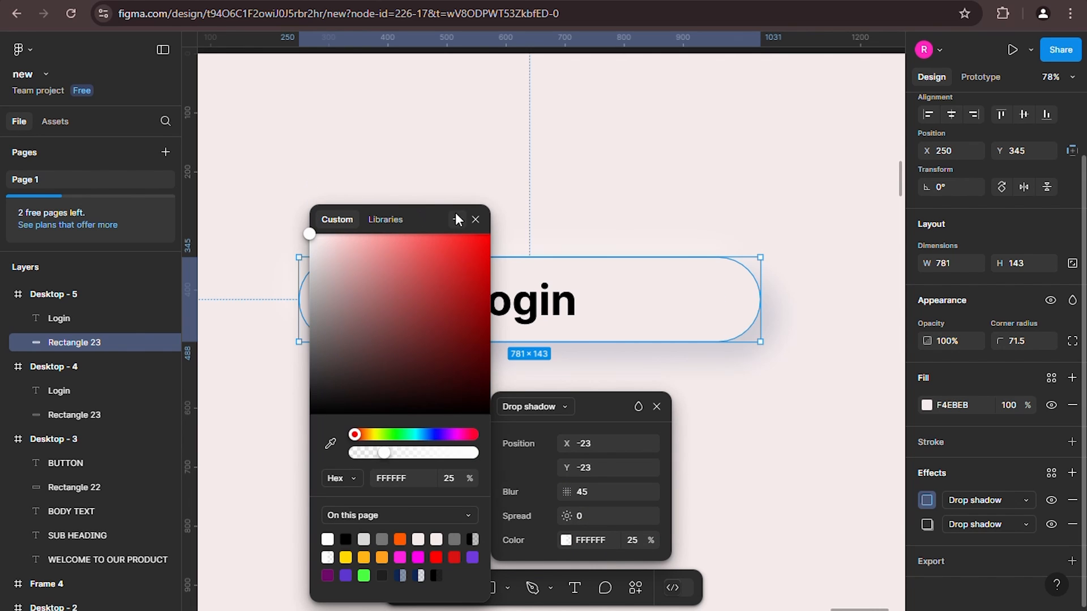
{"action": "left_click", "coordinate": [475, 219]}
{"action": "left_click", "coordinate": [634, 540]}
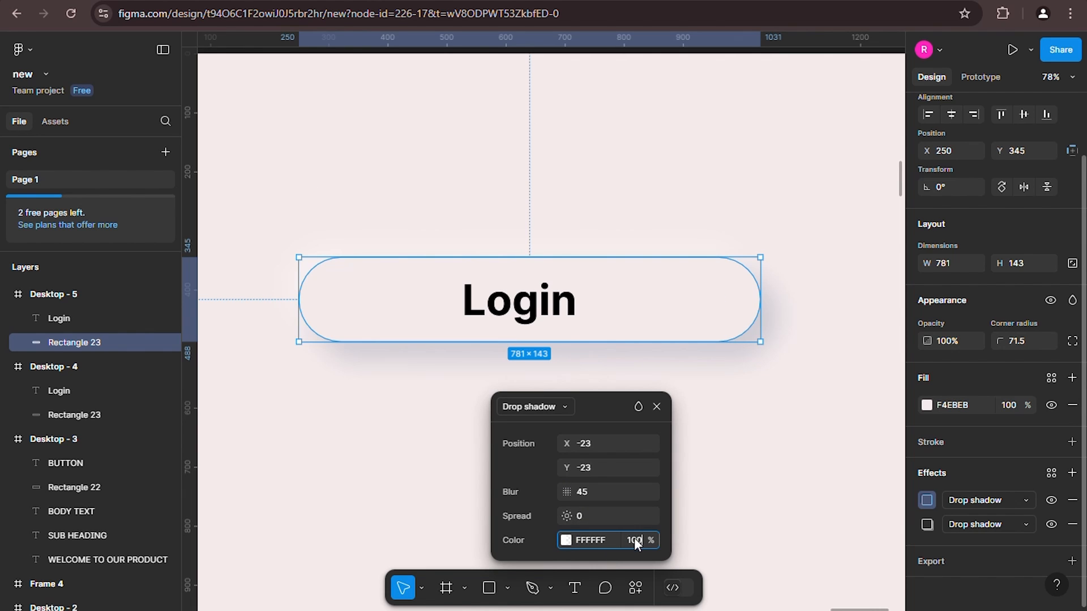
{"action": "type", "text": "100"}
{"action": "key", "text": "Return"}
{"action": "mouse_move", "coordinate": [566, 516]}
{"action": "left_mouse_down"}
{"action": "mouse_move", "coordinate": [581, 518]}
{"action": "mouse_move", "coordinate": [568, 516]}
{"action": "left_mouse_up"}
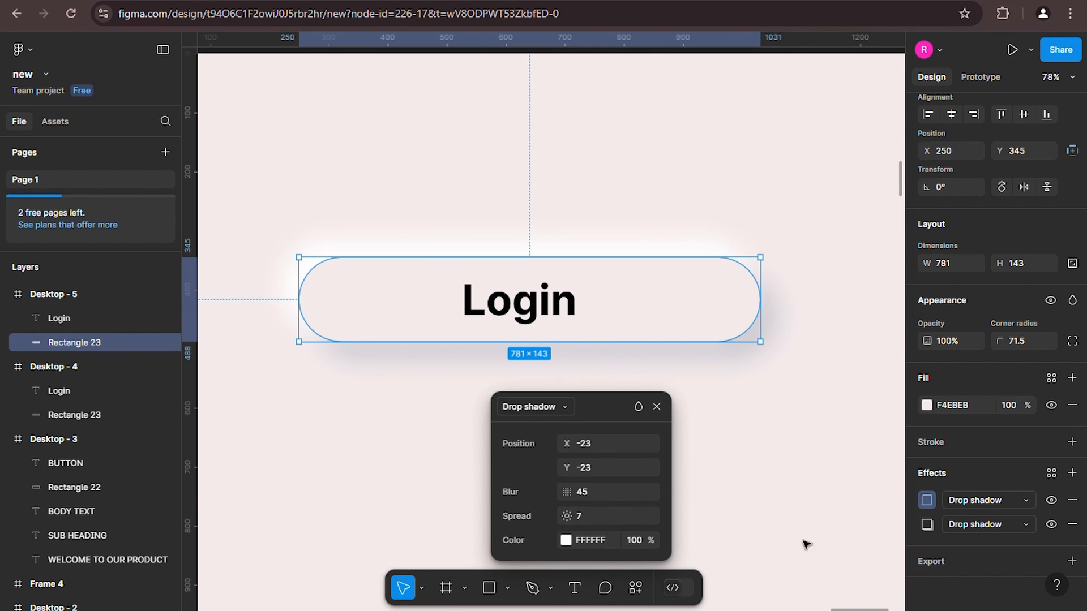
- Increase the 0D2750 drop shadow's spread to 11 and deselect the Login button rectangle
{"action": "left_click", "coordinate": [927, 524]}
{"action": "left_click_drag", "start_coordinate": [801, 557], "coordinate": [815, 558]}
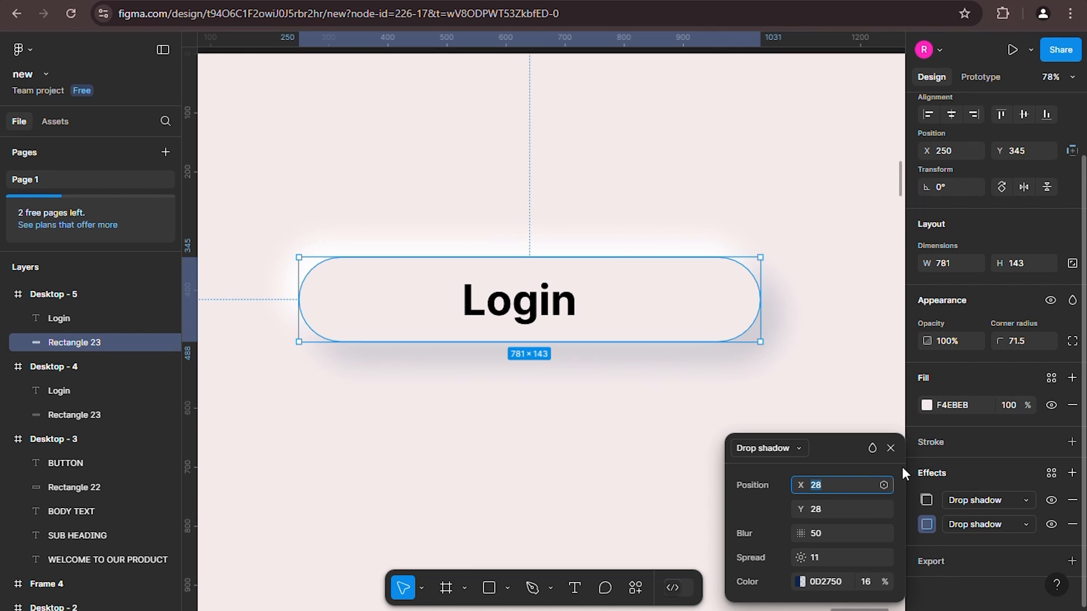
{"action": "left_click", "coordinate": [832, 444]}
{"action": "left_click", "coordinate": [619, 417]}
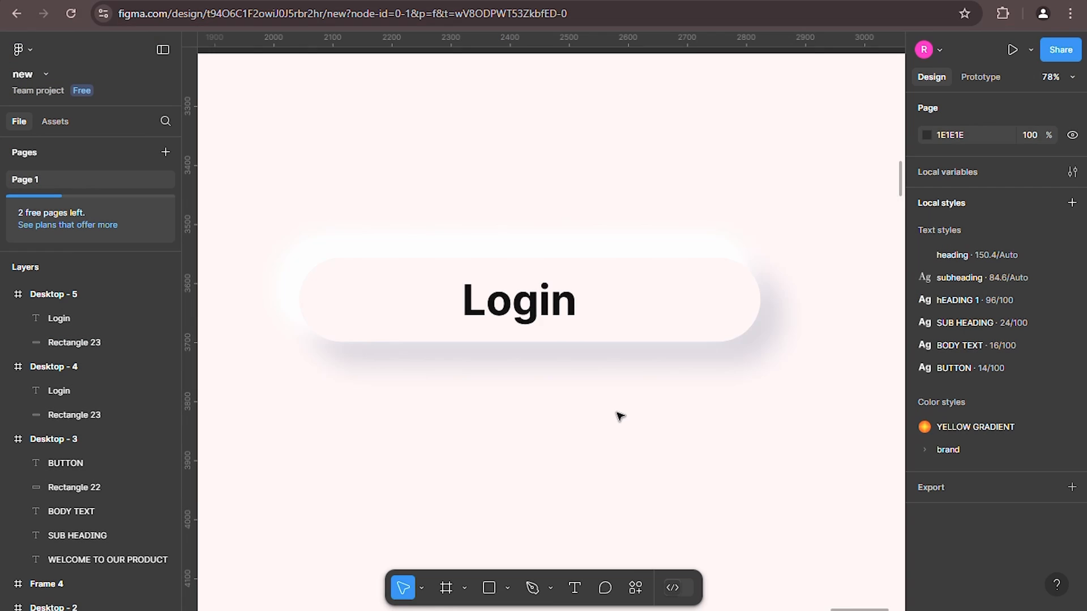